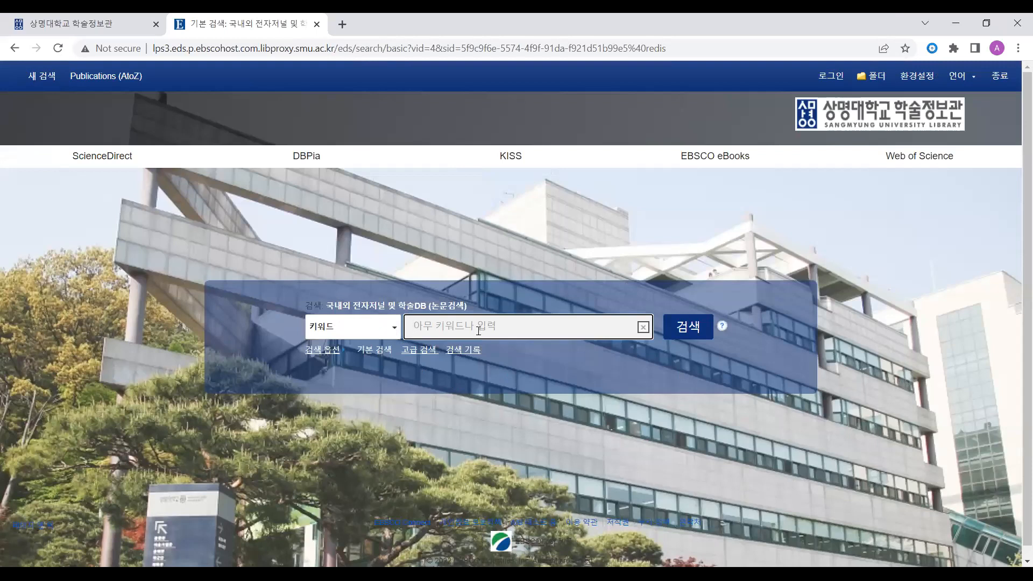
Step: Run a keyword search for "SNS 중독" in the library's academic databases
{"action": "type", "text": "S"}
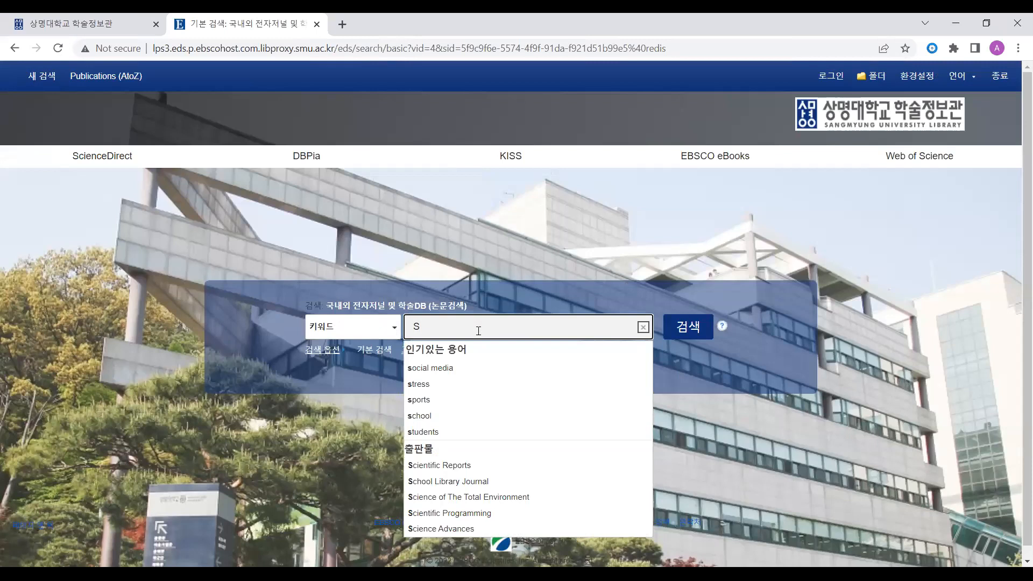
{"action": "type", "text": "NS 중독"}
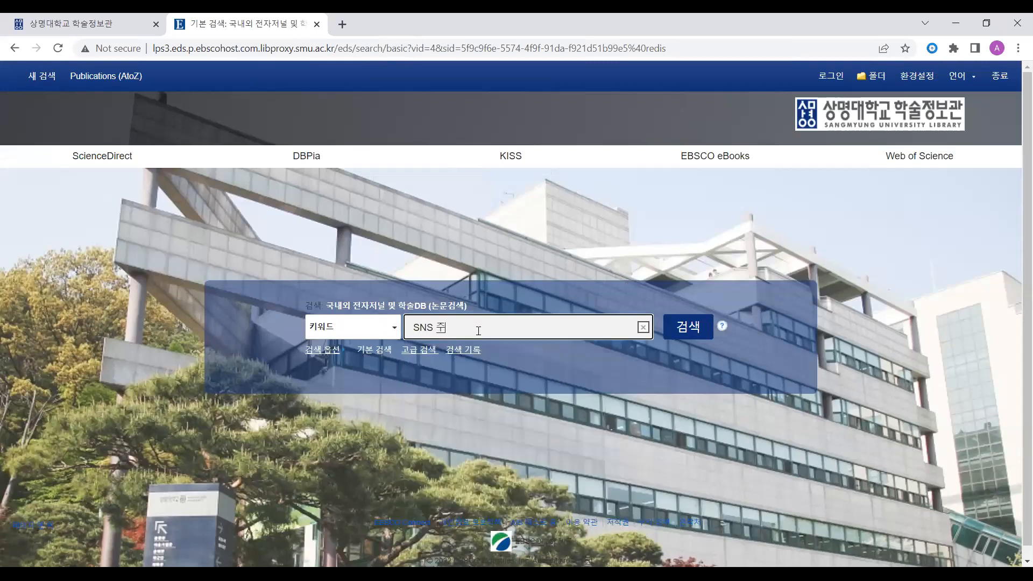
{"action": "key", "text": "Return"}
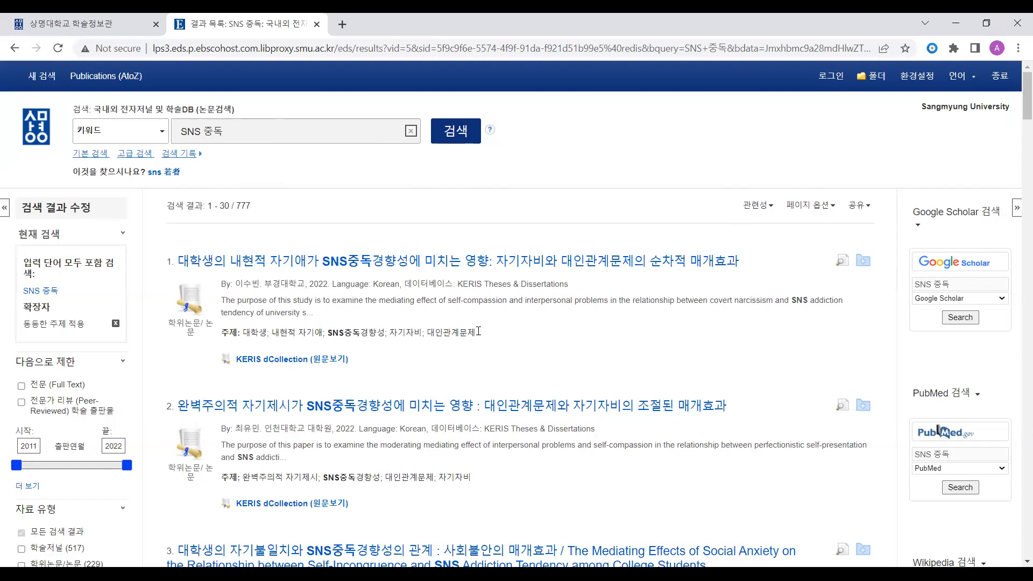
Step: Look through the first page of results for "SNS 중독", examining titles, source databases and subject terms
{"action": "scroll", "coordinate": [478, 331], "scroll_direction": "down", "scroll_amount": 1}
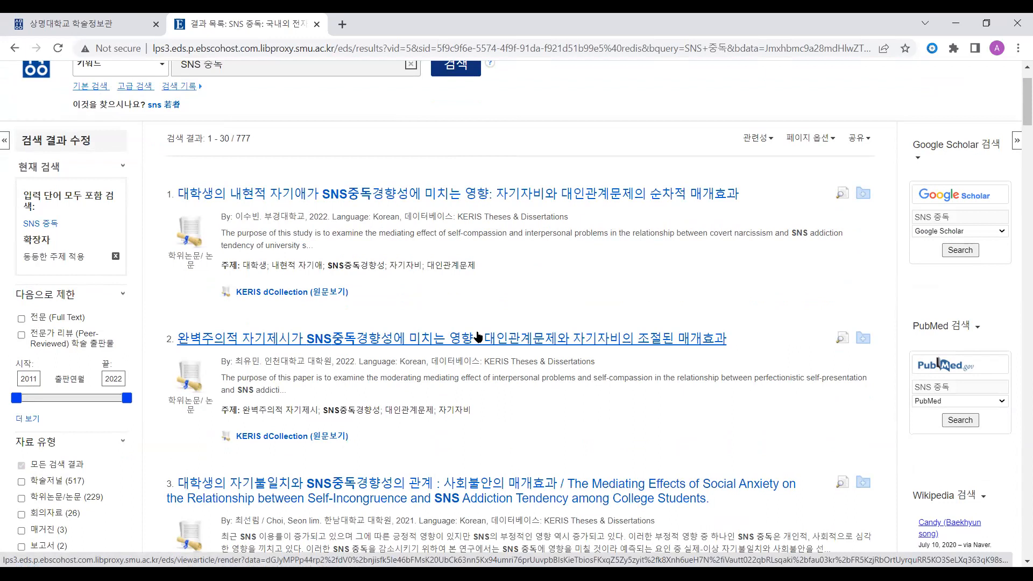
{"action": "scroll", "coordinate": [476, 335], "scroll_direction": "down", "scroll_amount": 15}
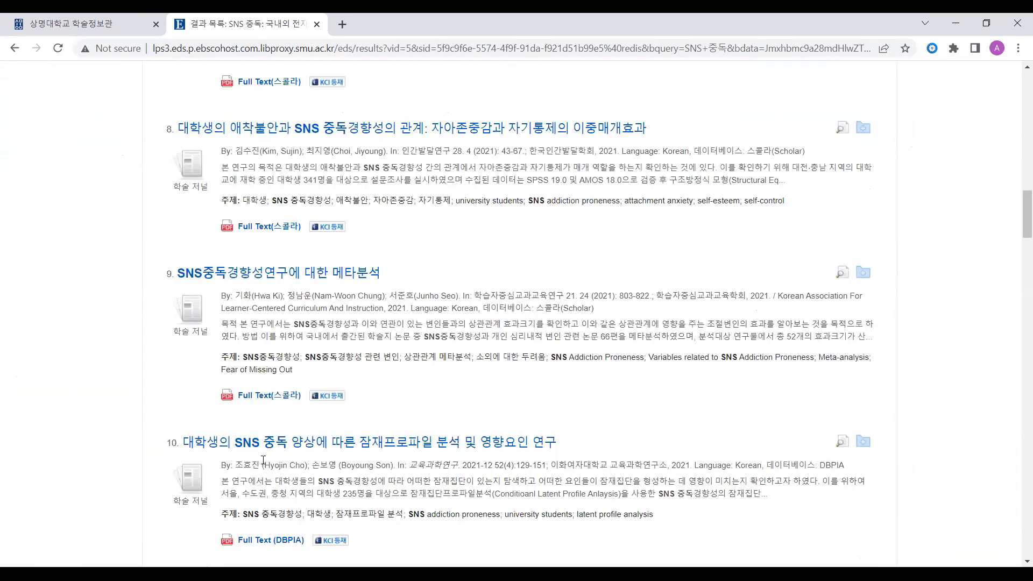
{"action": "scroll", "coordinate": [221, 292], "scroll_direction": "up", "scroll_amount": 3}
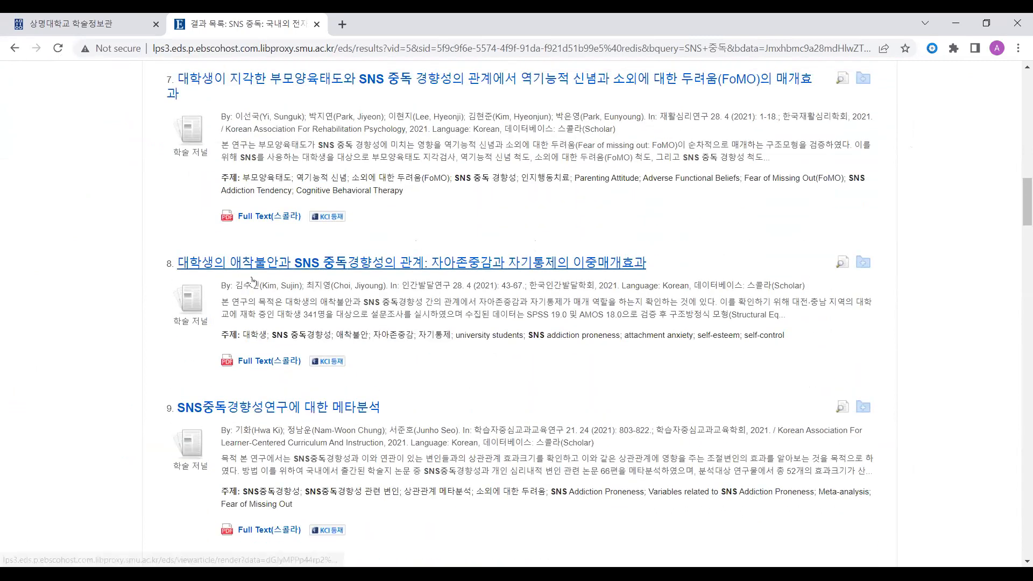
{"action": "scroll", "coordinate": [400, 205], "scroll_direction": "up", "scroll_amount": 5}
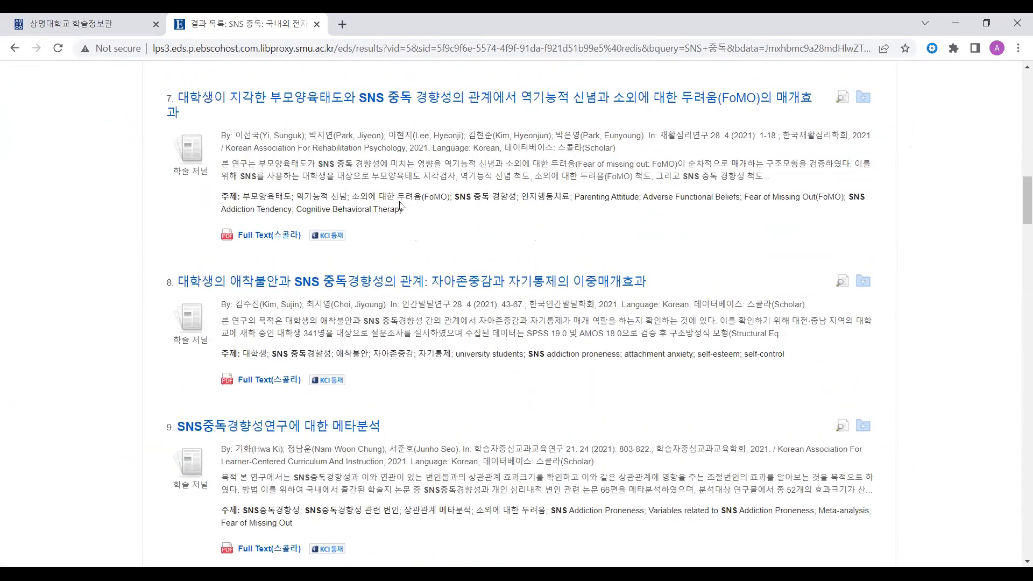
{"action": "scroll", "coordinate": [292, 260], "scroll_direction": "up", "scroll_amount": 3}
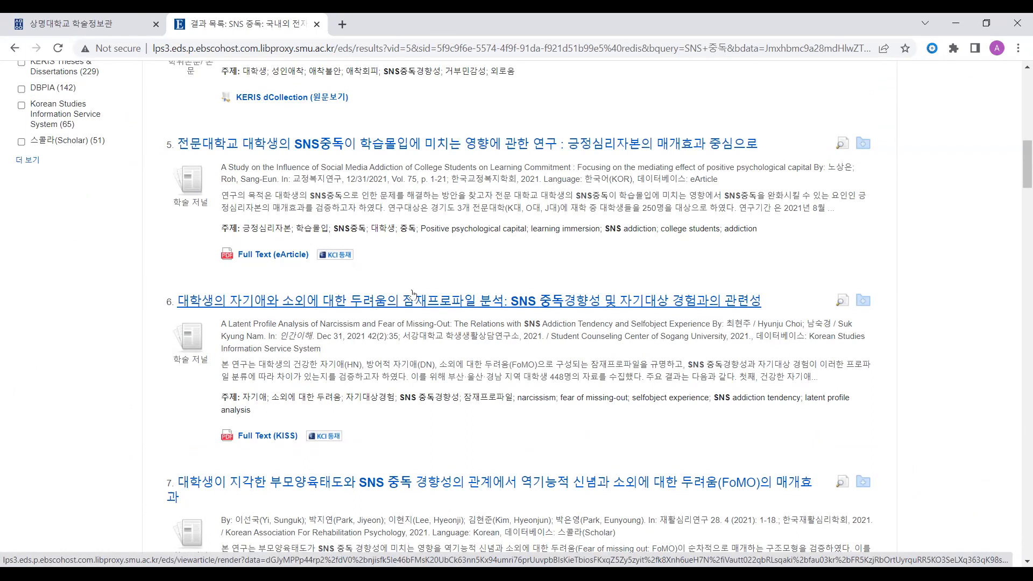
{"action": "scroll", "coordinate": [291, 257], "scroll_direction": "up", "scroll_amount": 4}
{"action": "scroll", "coordinate": [306, 259], "scroll_direction": "up", "scroll_amount": 2}
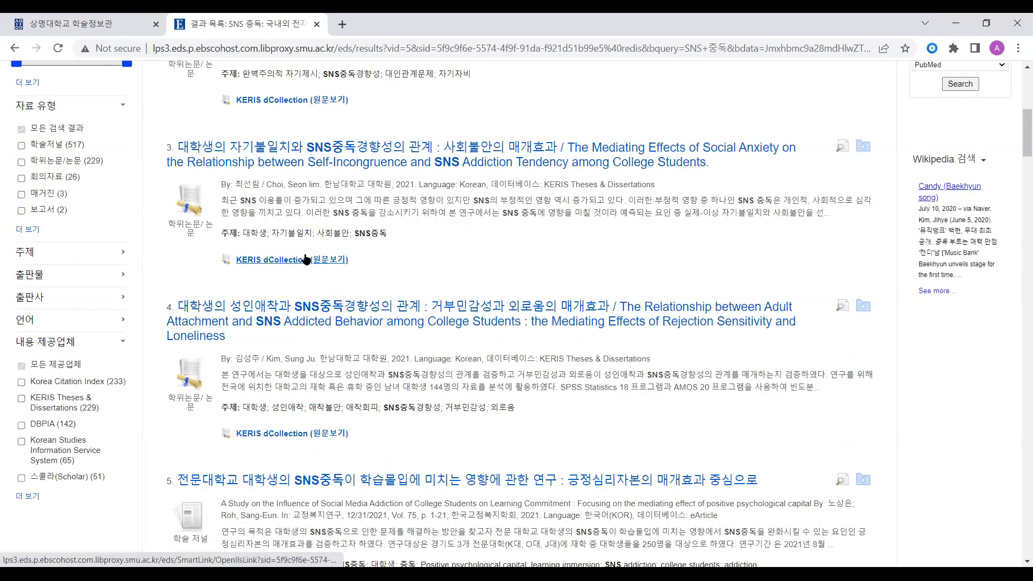
{"action": "scroll", "coordinate": [318, 274], "scroll_direction": "down", "scroll_amount": 20}
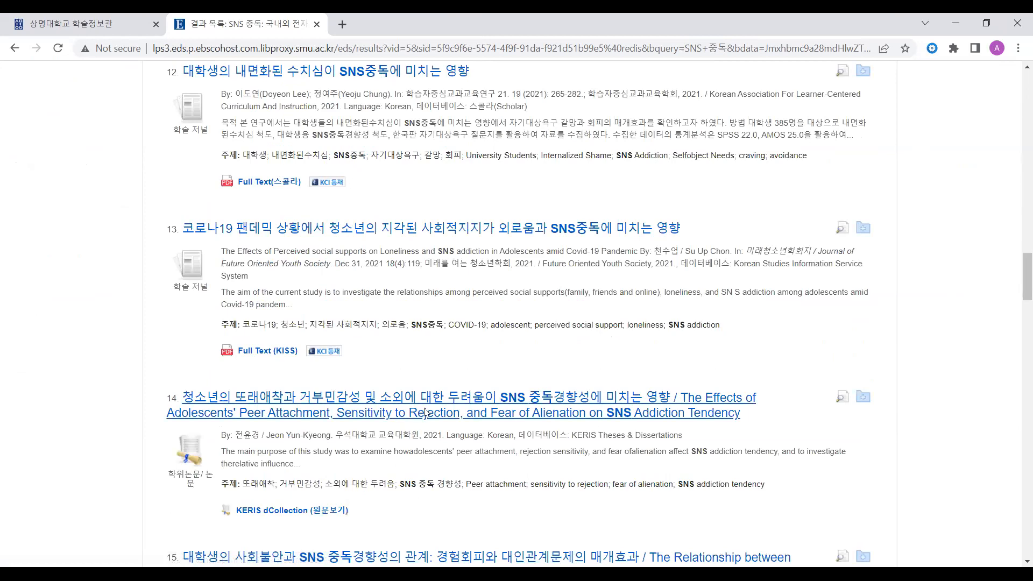
{"action": "scroll", "coordinate": [425, 411], "scroll_direction": "down", "scroll_amount": 3}
{"action": "scroll", "coordinate": [425, 411], "scroll_direction": "down", "scroll_amount": 20}
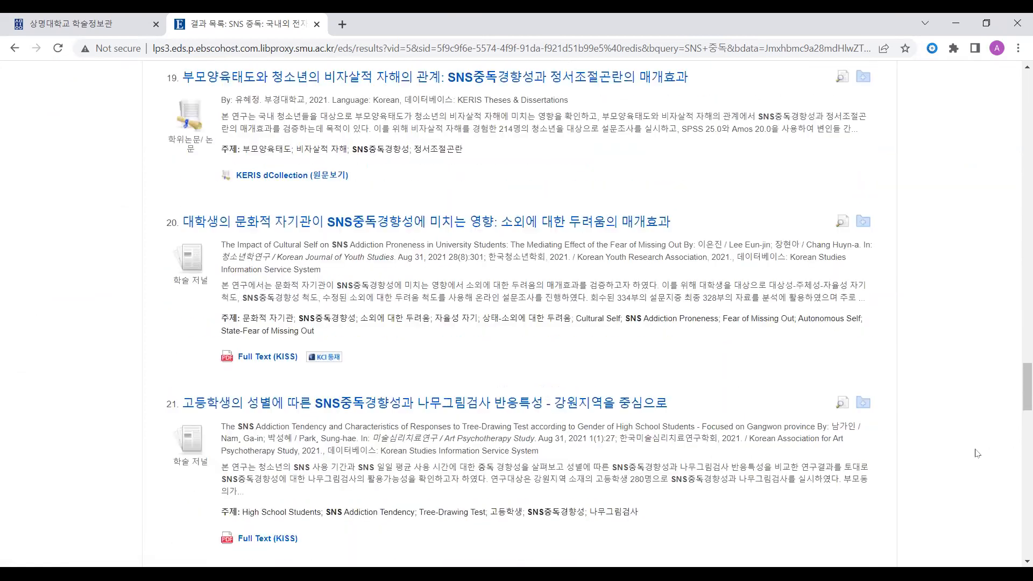
{"action": "scroll", "coordinate": [978, 455], "scroll_direction": "down", "scroll_amount": 20}
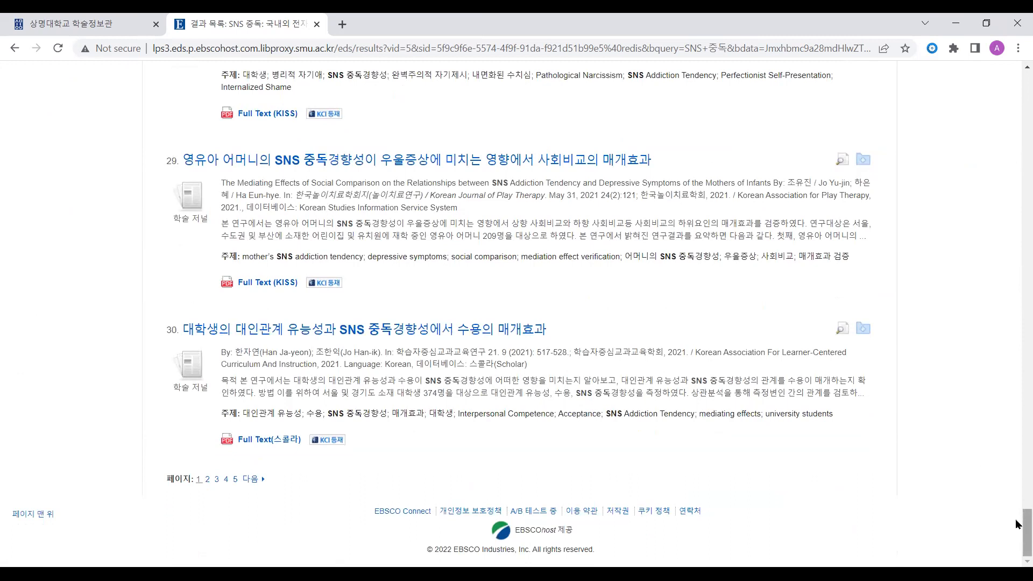
{"action": "scroll", "coordinate": [1017, 525], "scroll_direction": "up", "scroll_amount": 20}
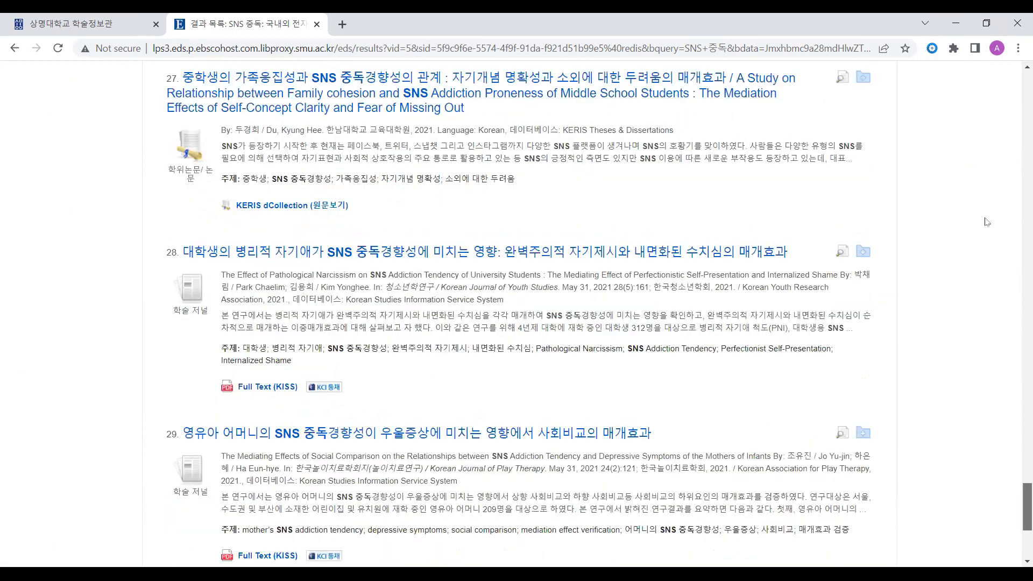
{"action": "scroll", "coordinate": [945, 109], "scroll_direction": "up", "scroll_amount": 15}
{"action": "scroll", "coordinate": [18, 346], "scroll_direction": "down", "scroll_amount": 2}
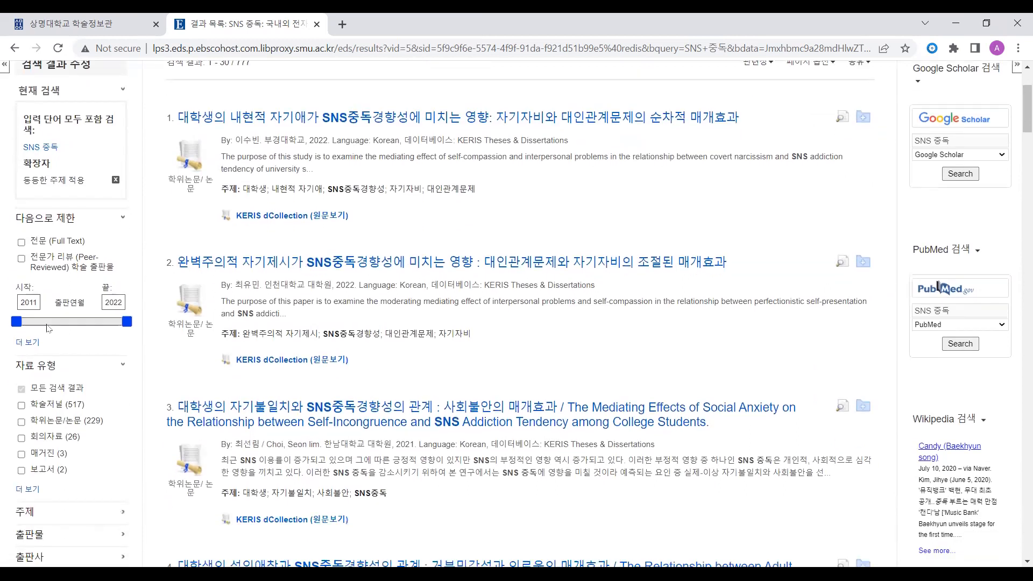
Step: Expand the subject (주제) limiter for the search results and open its full list of terms
{"action": "scroll", "coordinate": [18, 346], "scroll_direction": "down", "scroll_amount": 1}
{"action": "left_click", "coordinate": [63, 371]}
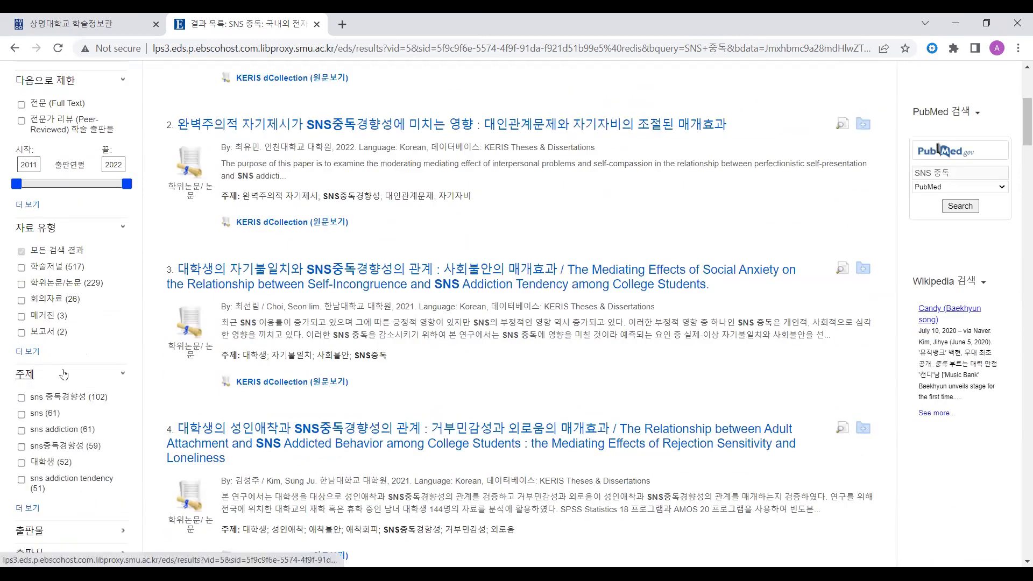
{"action": "scroll", "coordinate": [67, 401], "scroll_direction": "down", "scroll_amount": 1}
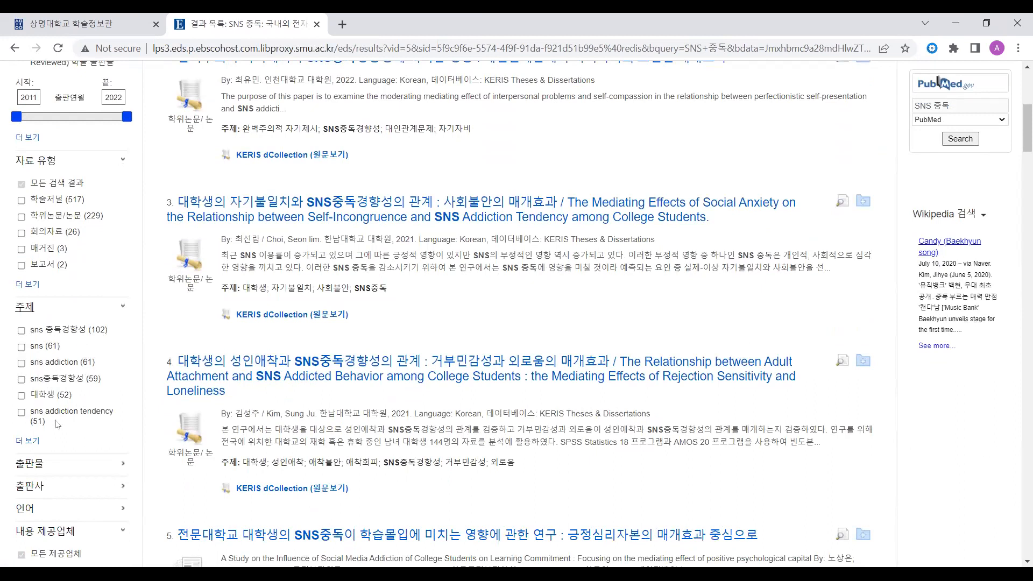
{"action": "left_click", "coordinate": [34, 446]}
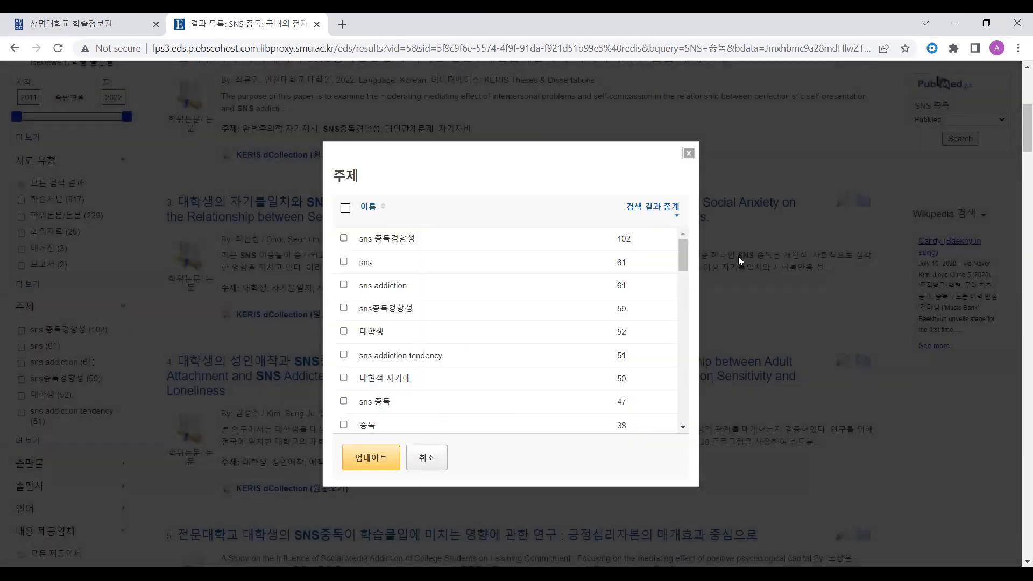
Step: Examine the subject terms for related keywords such as "social network service", then close the list without applying any
{"action": "left_click_drag", "start_coordinate": [682, 269], "coordinate": [680, 297]}
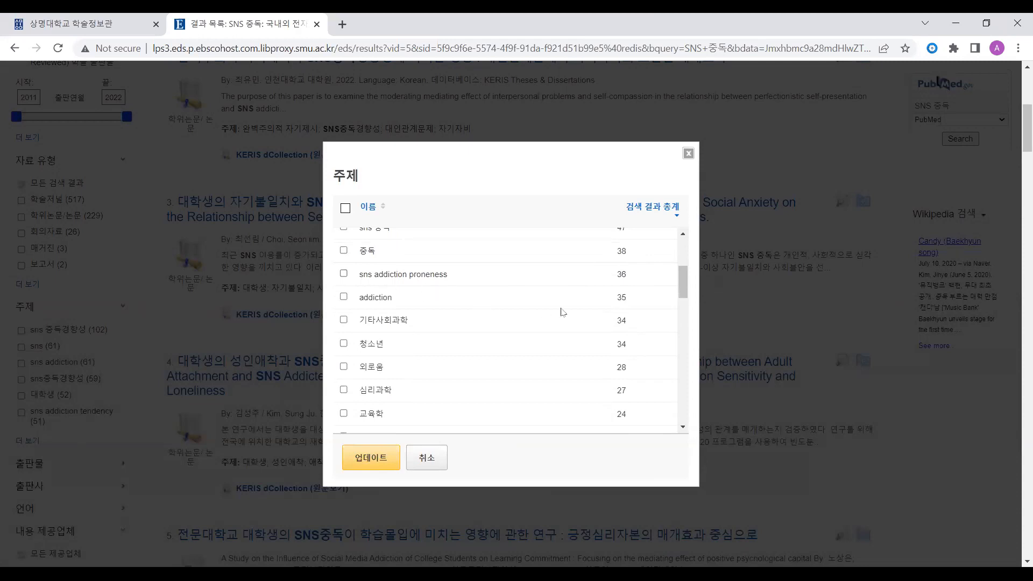
{"action": "scroll", "coordinate": [688, 333], "scroll_direction": "down", "scroll_amount": 5}
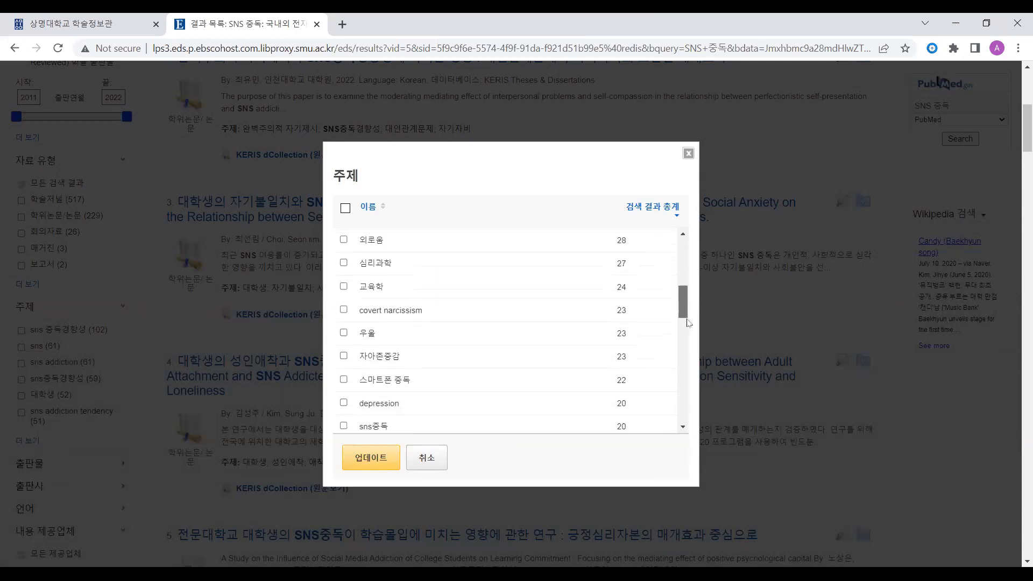
{"action": "scroll", "coordinate": [693, 338], "scroll_direction": "down", "scroll_amount": 5}
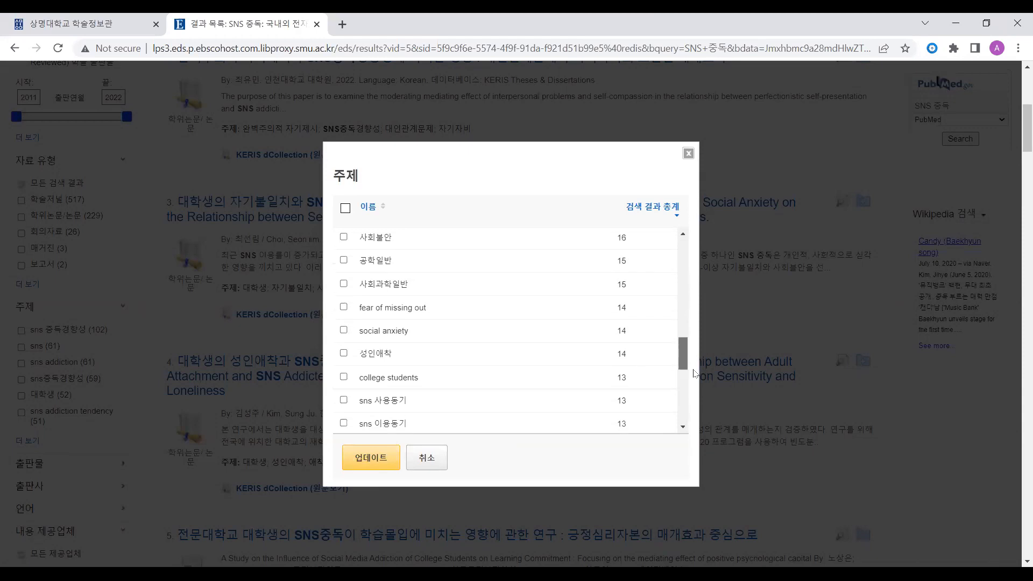
{"action": "left_click_drag", "start_coordinate": [694, 373], "coordinate": [698, 410]}
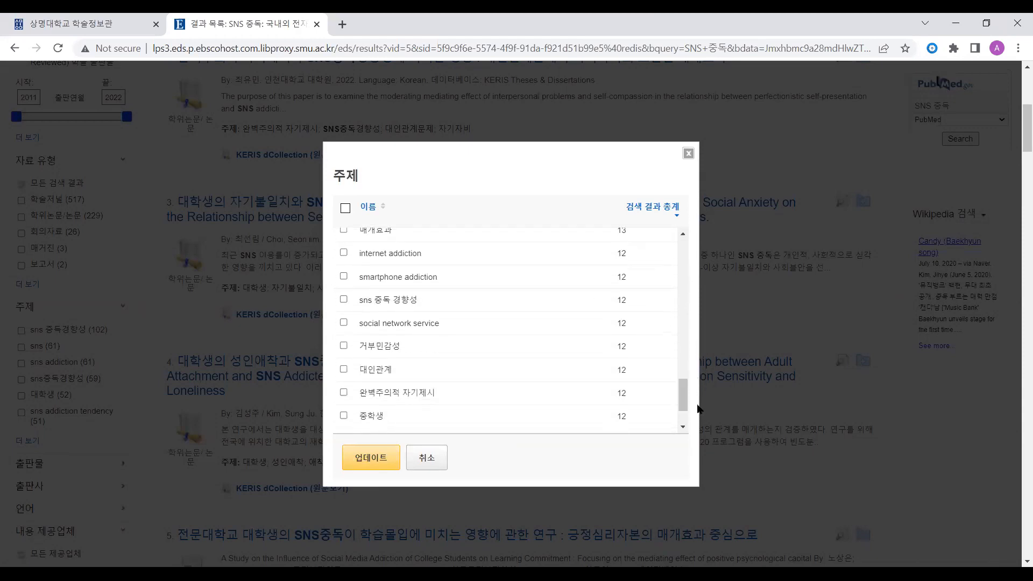
{"action": "scroll", "coordinate": [480, 281], "scroll_direction": "down", "scroll_amount": 1}
{"action": "left_click_drag", "start_coordinate": [441, 270], "coordinate": [358, 266]}
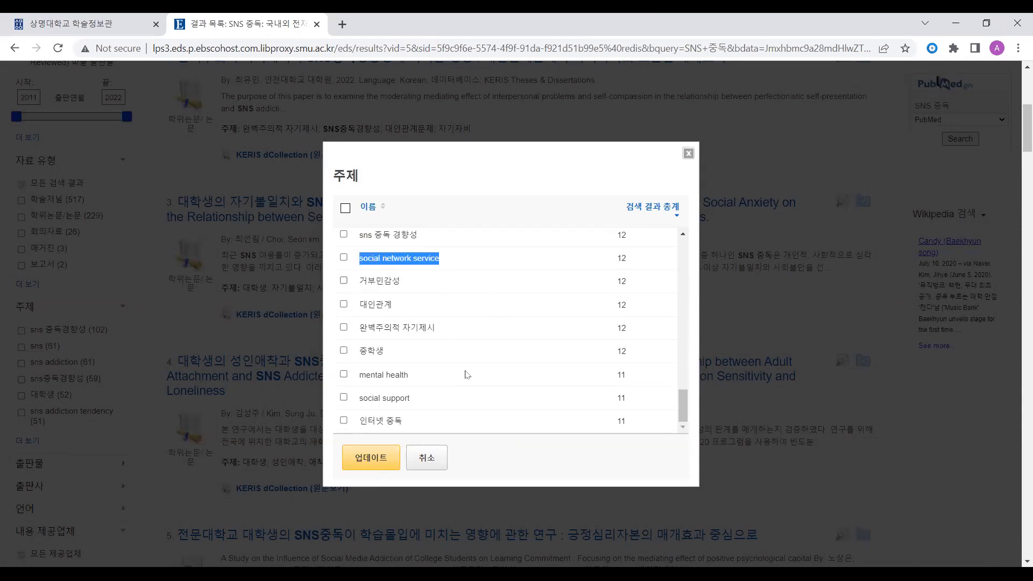
{"action": "scroll", "coordinate": [468, 396], "scroll_direction": "down", "scroll_amount": 1}
{"action": "left_click", "coordinate": [432, 464]}
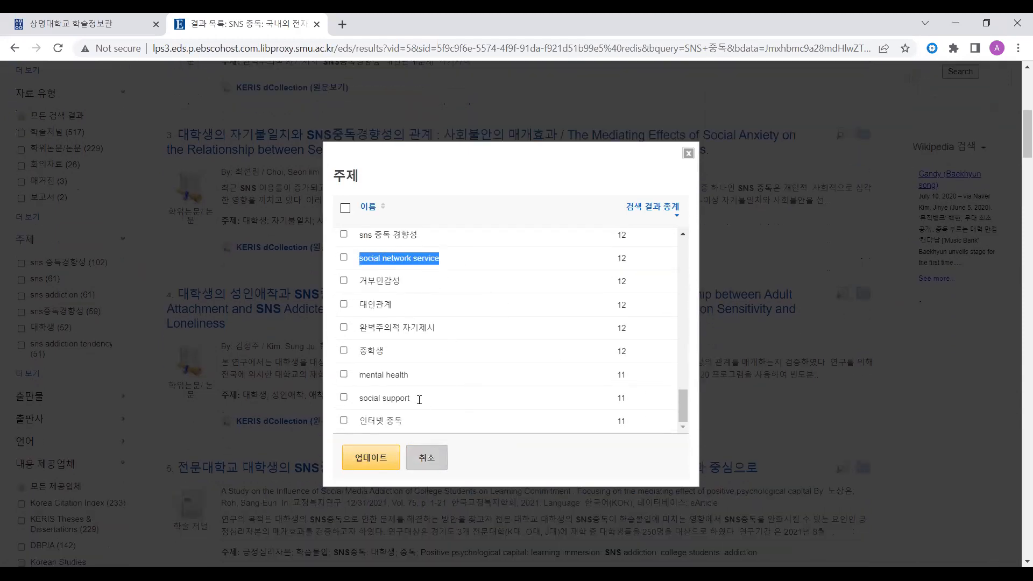
Step: Change the search query to "SNS social network site social media", replacing the Korean term
{"action": "scroll", "coordinate": [417, 397], "scroll_direction": "up", "scroll_amount": 6}
{"action": "left_click", "coordinate": [319, 131]}
{"action": "key", "text": "BackSpace"}
{"action": "key", "text": "BackSpace"}
{"action": "key", "text": "BackSpace"}
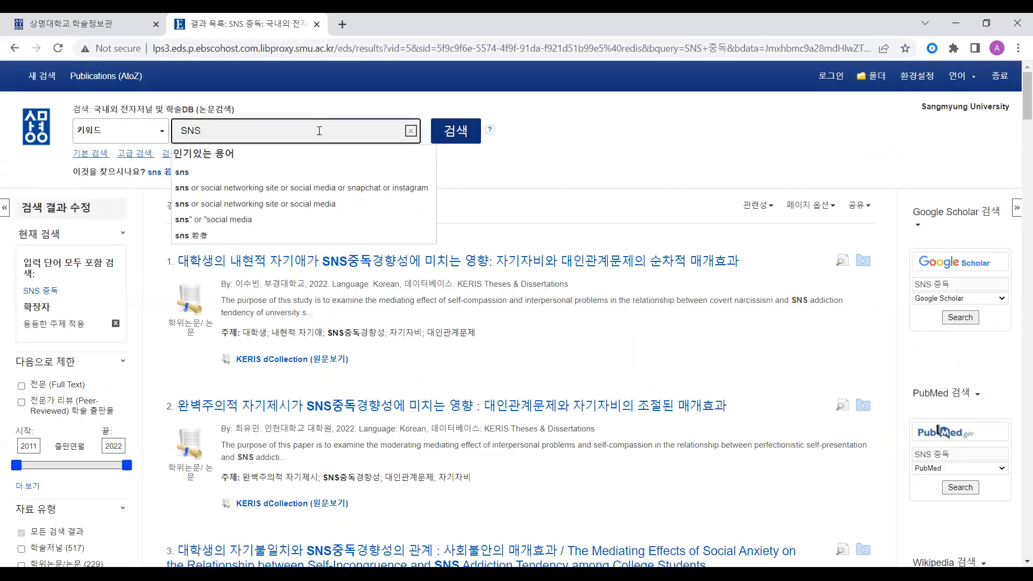
{"action": "type", "text": "social"}
{"action": "type", "text": " ne"}
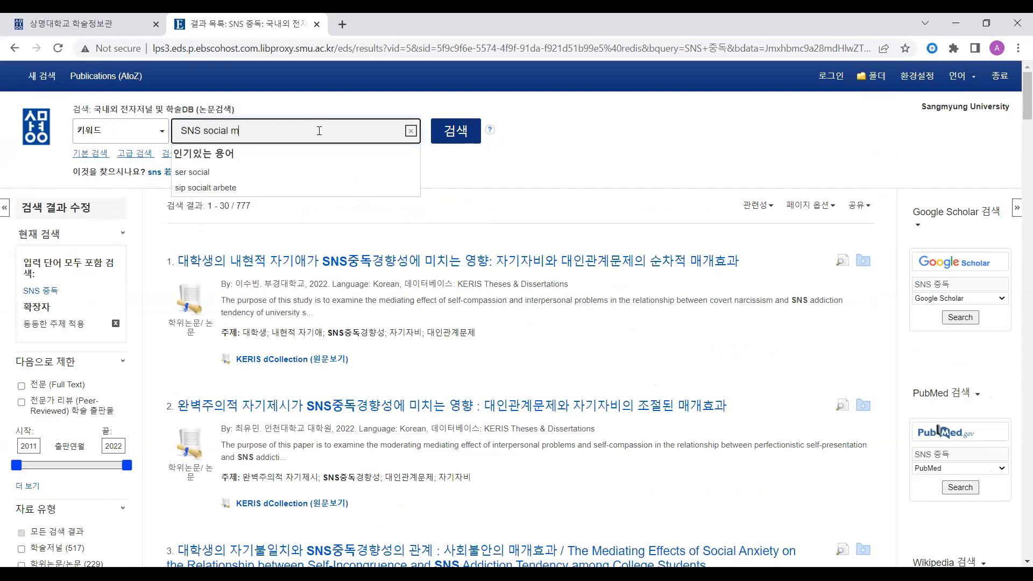
{"action": "type", "text": "twroks"}
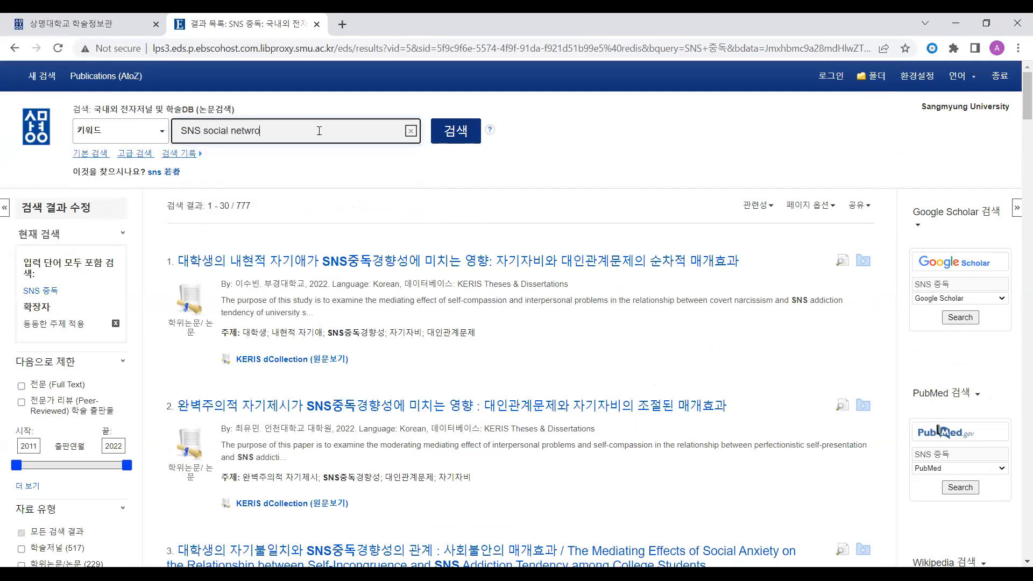
{"action": "key", "text": "BackSpace"}
{"action": "key", "text": "BackSpace"}
{"action": "key", "text": "BackSpace"}
{"action": "key", "text": "BackSpace"}
{"action": "type", "text": "ork site so"}
{"action": "key", "text": "BackSpace"}
{"action": "key", "text": "BackSpace"}
{"action": "type", "text": "social media"}
Step: Examine the title and abstract text of the third search result
{"action": "scroll", "coordinate": [431, 439], "scroll_direction": "down", "scroll_amount": 5}
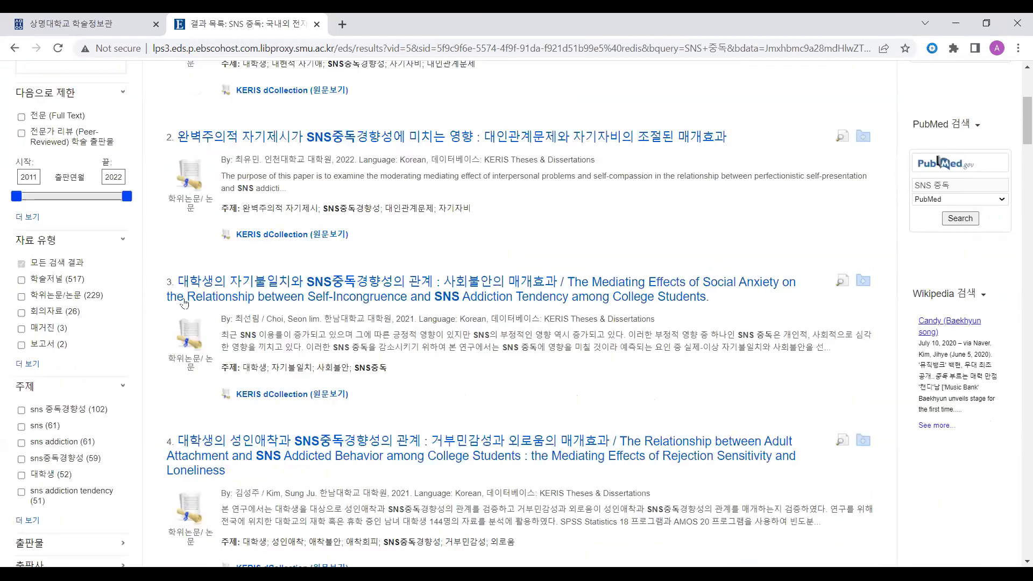
{"action": "left_click_drag", "start_coordinate": [166, 281], "coordinate": [295, 345]}
{"action": "left_click", "coordinate": [377, 347]}
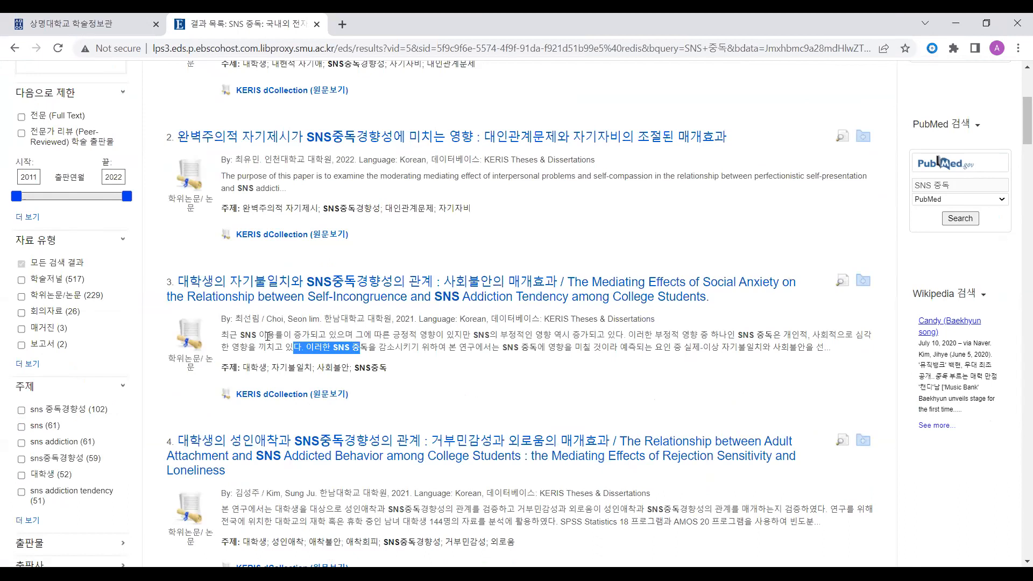
Step: Join the query's three terms with OR and enclose "social network site" and "social media" in quotation marks
{"action": "scroll", "coordinate": [268, 335], "scroll_direction": "up", "scroll_amount": 5}
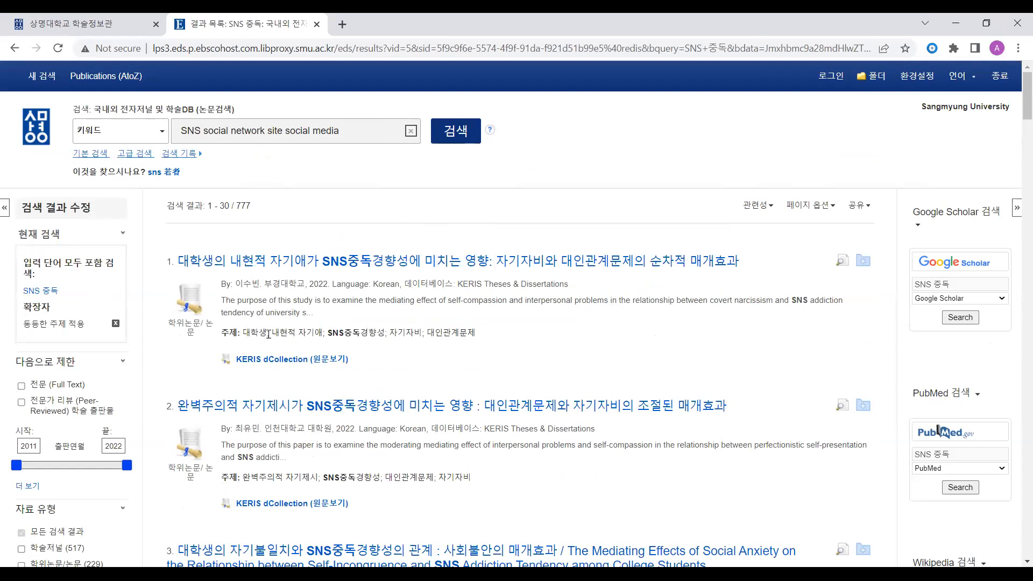
{"action": "left_click", "coordinate": [203, 134]}
{"action": "type", "text": "OR "}
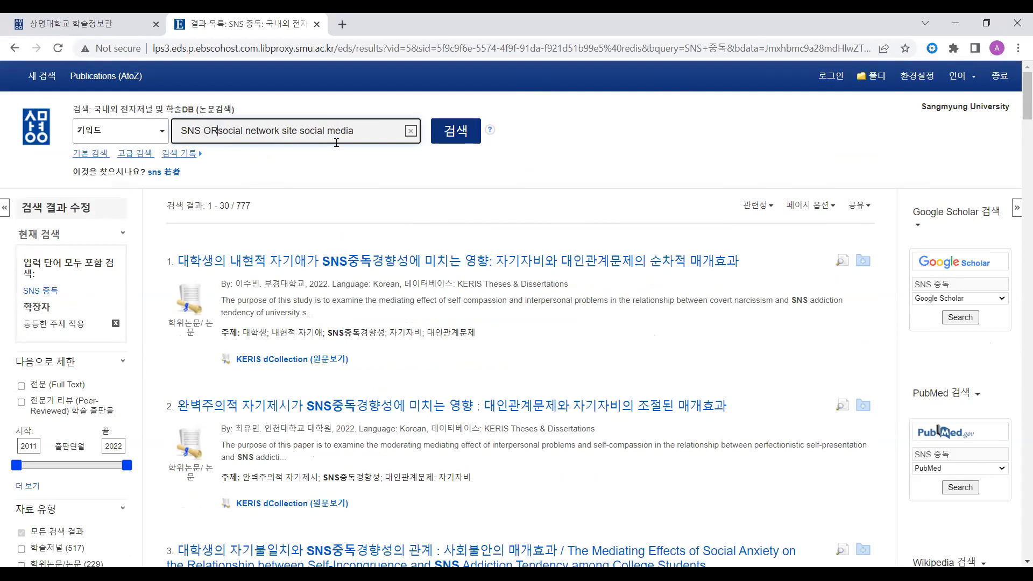
{"action": "type", "text": "OR "}
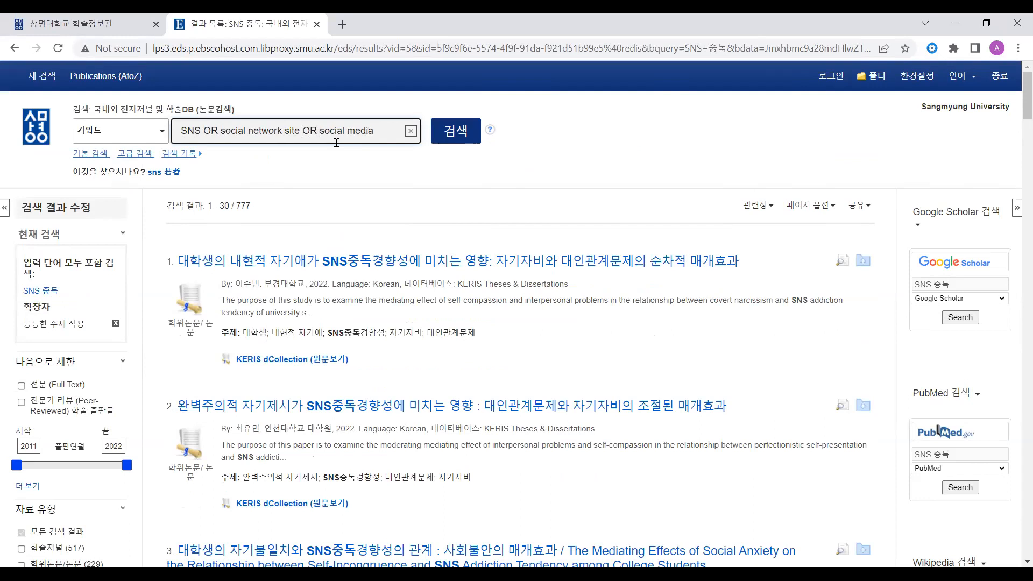
{"action": "type", "text": "\""}
{"action": "key", "text": "Left"}
{"action": "type", "text": "\" OR \""}
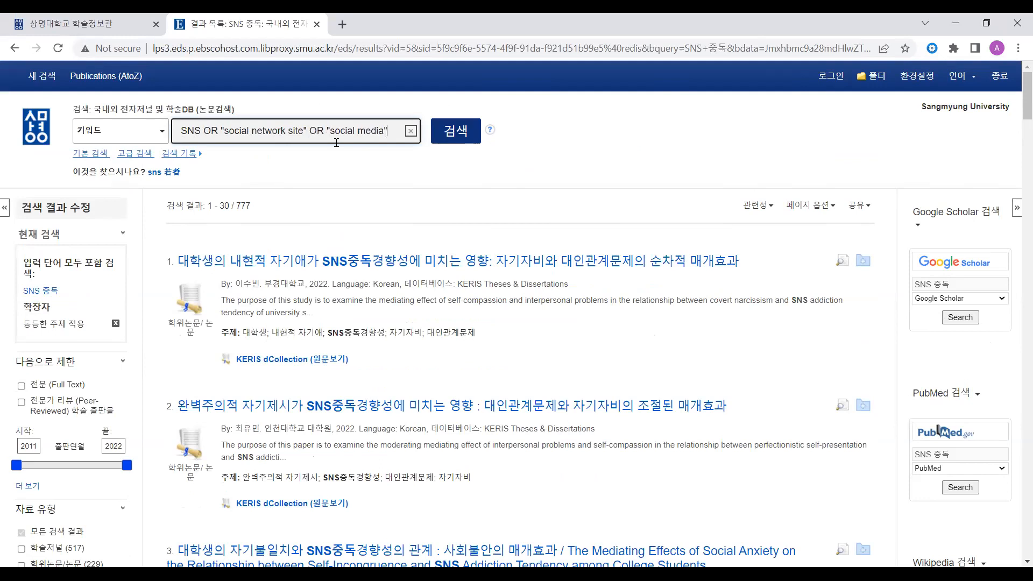
Step: Review the quoted phrases in the query and run the search for SNS OR "social network site" OR "social media"
{"action": "left_click_drag", "start_coordinate": [219, 131], "coordinate": [385, 133]}
{"action": "left_click", "coordinate": [298, 131]}
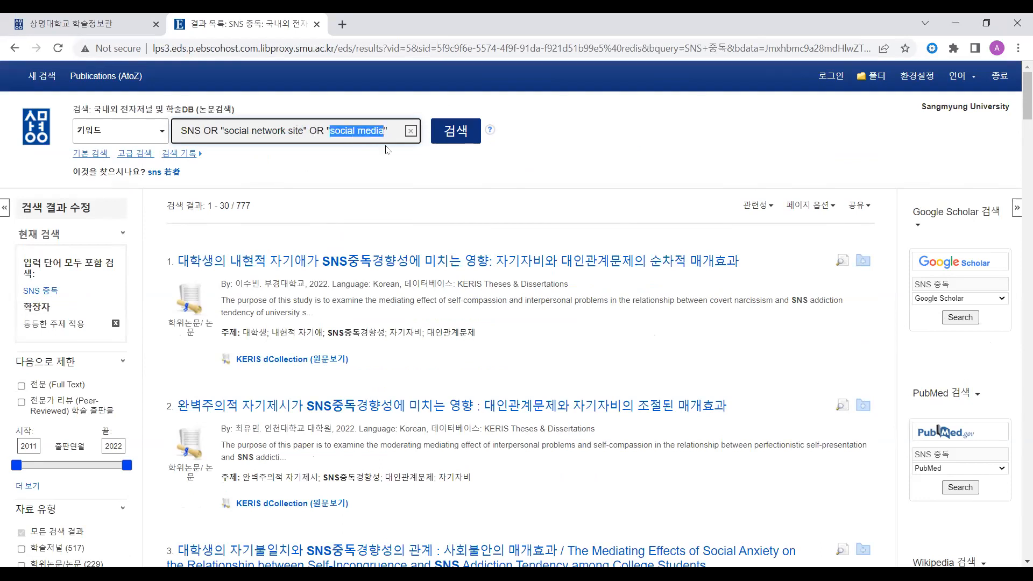
{"action": "left_click", "coordinate": [322, 139]}
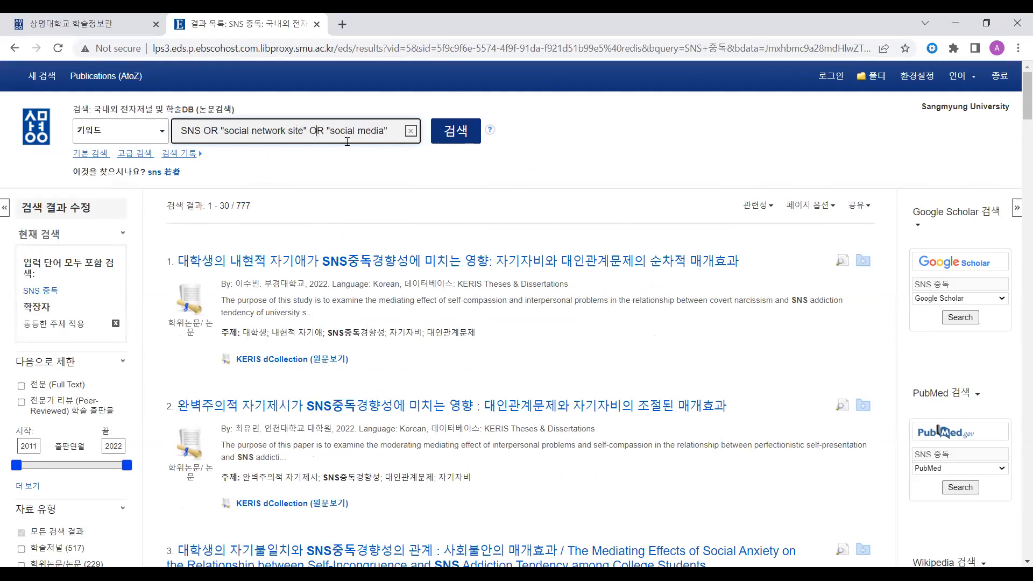
{"action": "left_click_drag", "start_coordinate": [186, 131], "coordinate": [390, 131]}
{"action": "left_click", "coordinate": [389, 132]}
{"action": "left_click", "coordinate": [451, 141]}
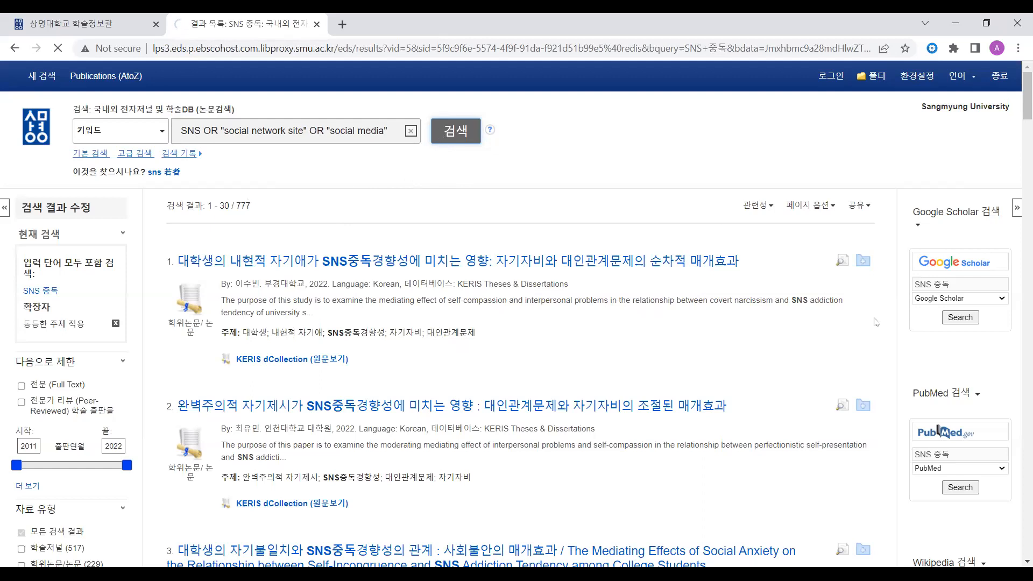
Step: Enclose the three OR terms of the search query in parentheses and append AND 중독
{"action": "left_click", "coordinate": [210, 135]}
{"action": "key", "text": "Home"}
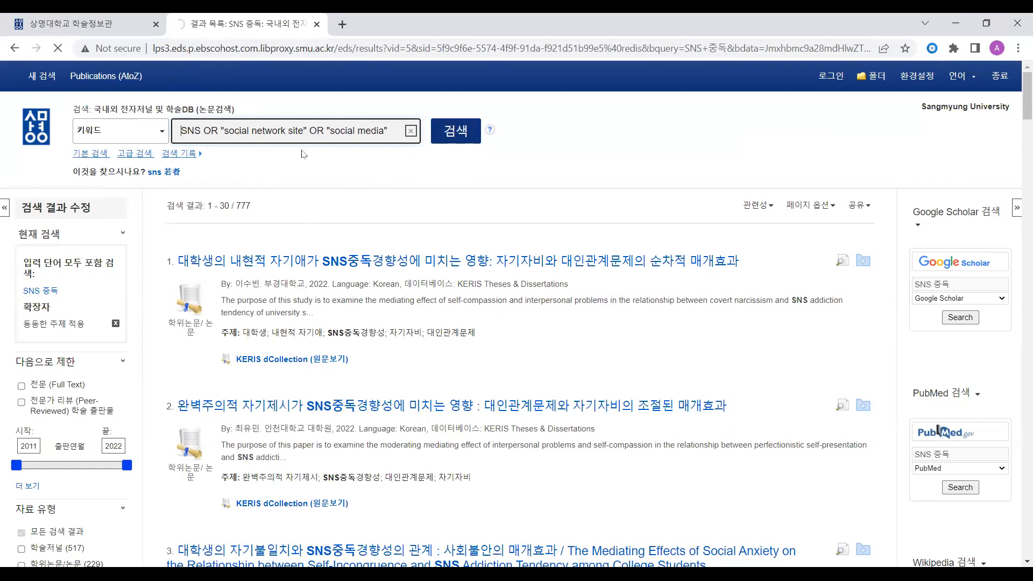
{"action": "type", "text": "("}
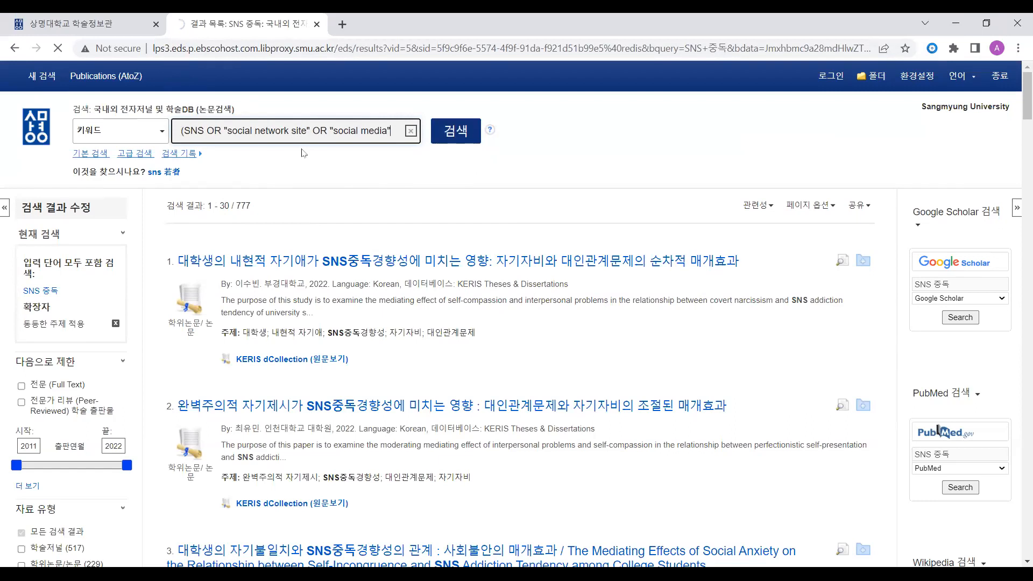
{"action": "type", "text": " AND"}
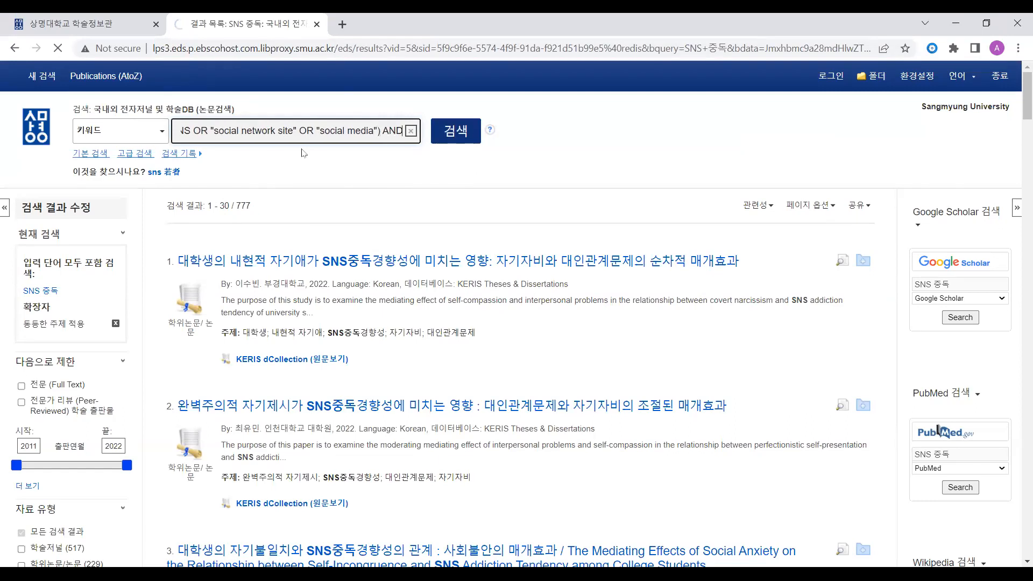
{"action": "type", "text": " 중독"}
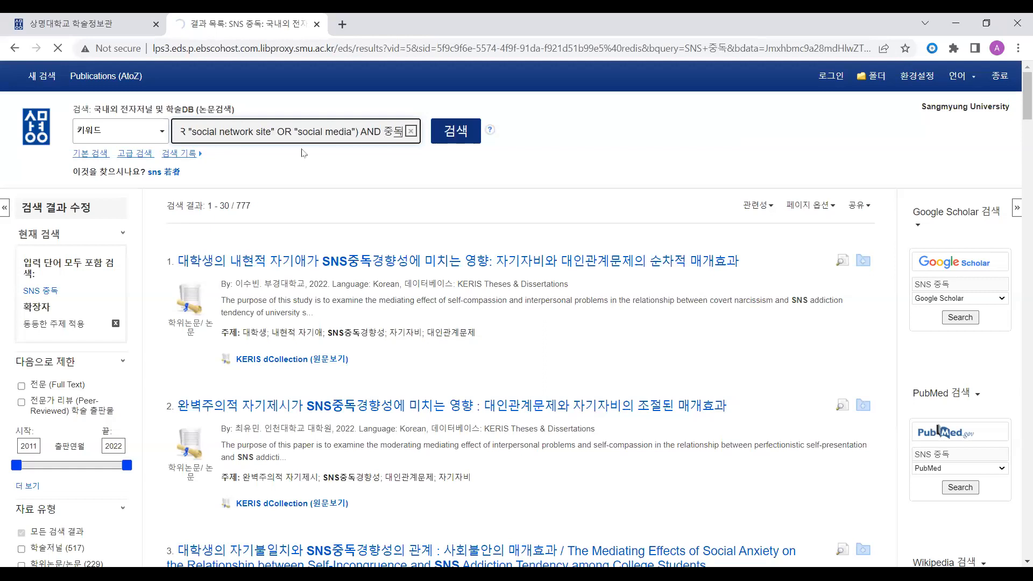
Step: Copy the full query into the library homepage's DB 통합검색 search, close the stalled results tab and run the search
{"action": "key", "text": "ctrl+a"}
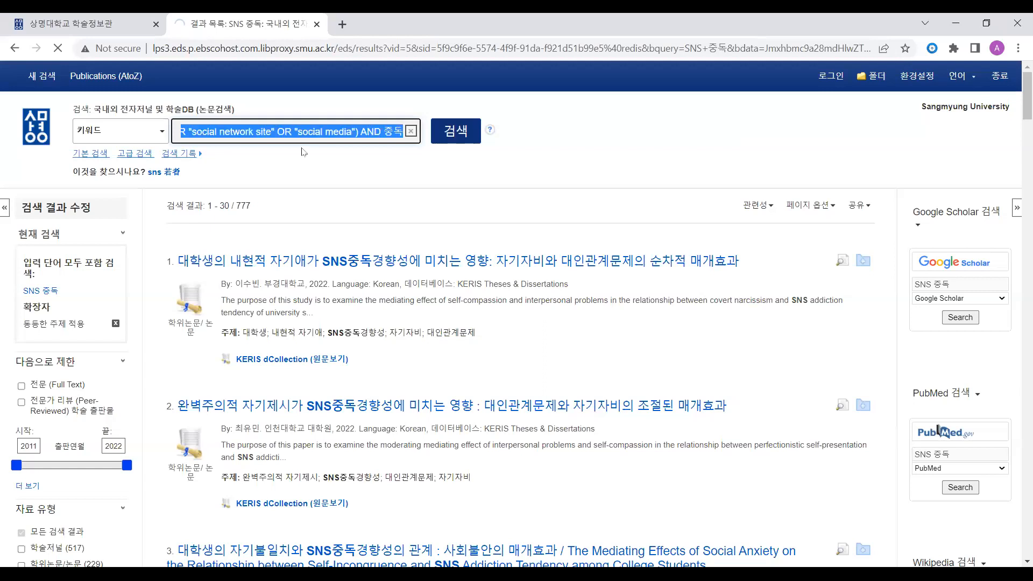
{"action": "left_click", "coordinate": [129, 26]}
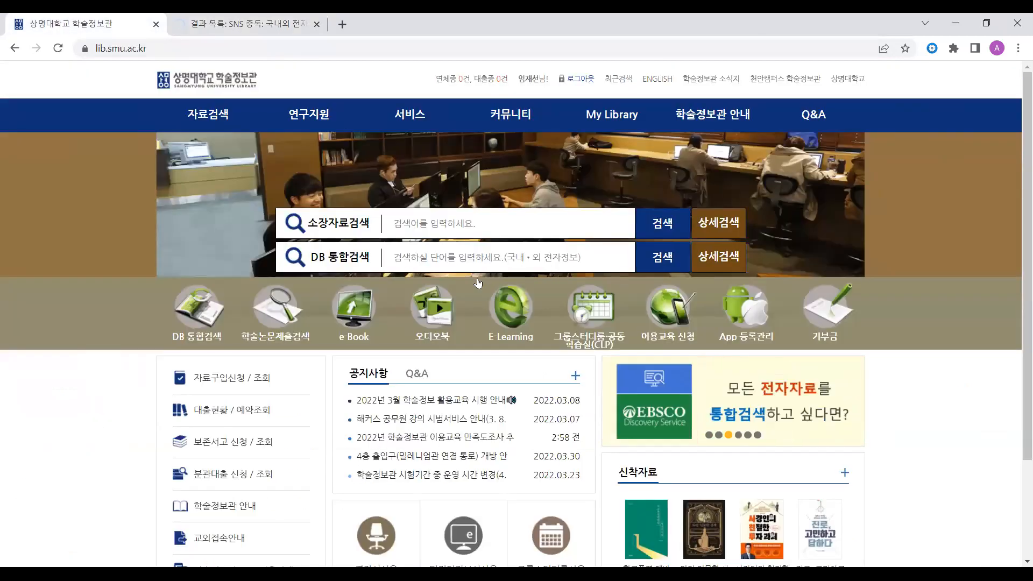
{"action": "left_click", "coordinate": [482, 261]}
{"action": "left_click", "coordinate": [290, 26]}
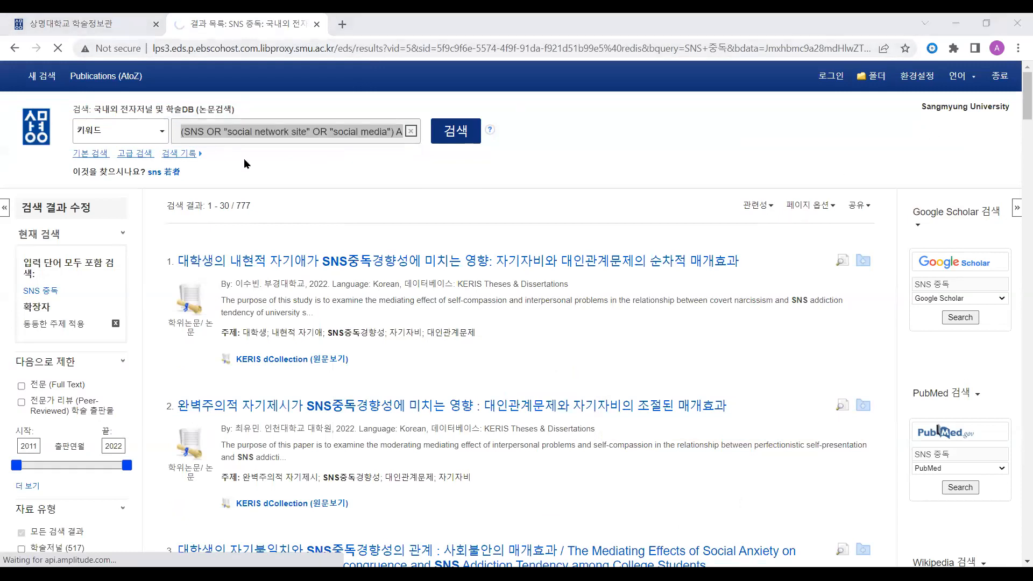
{"action": "left_click", "coordinate": [342, 167]}
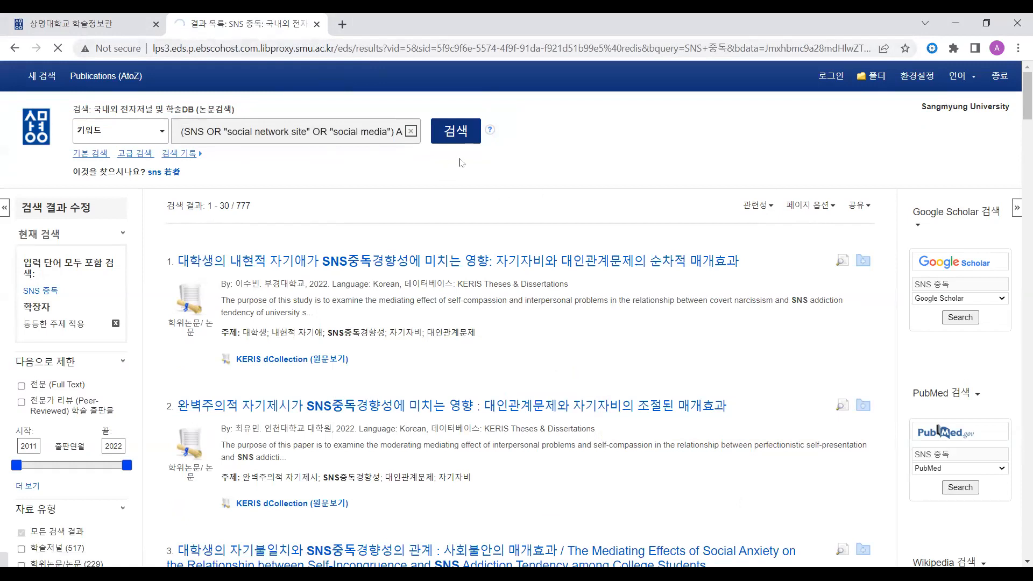
{"action": "left_click", "coordinate": [317, 25]}
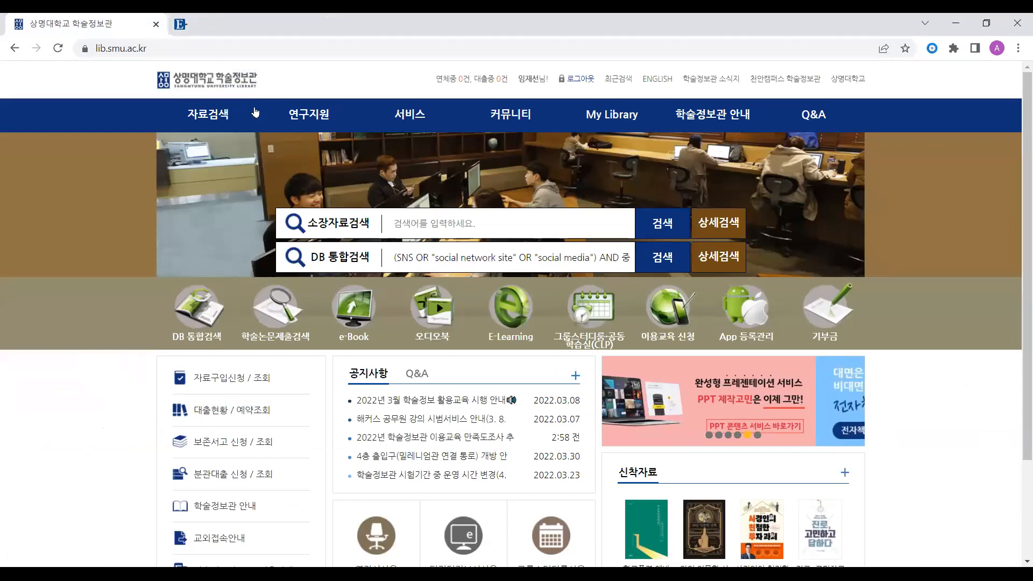
{"action": "left_click", "coordinate": [664, 258]}
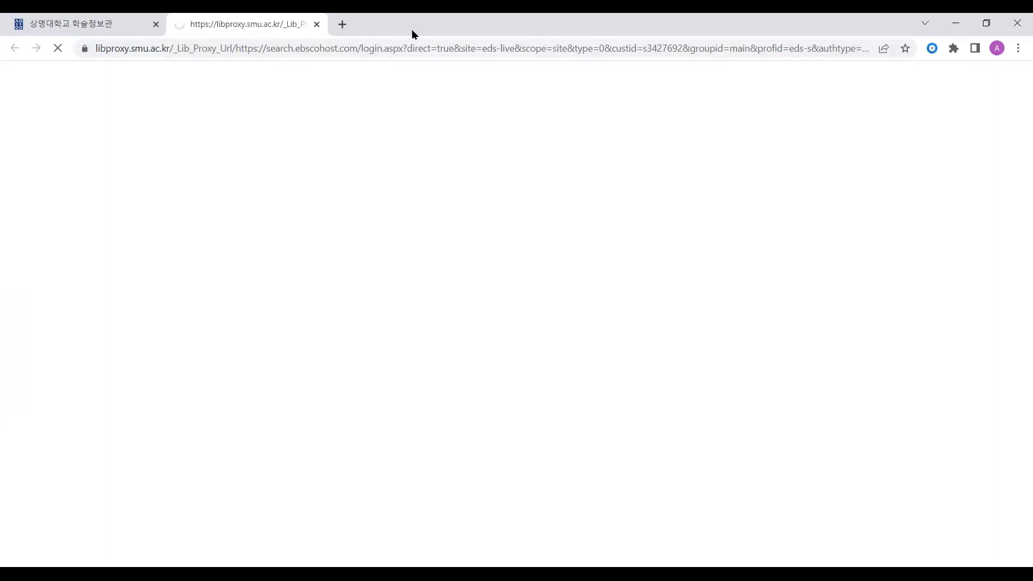
Step: Check whether search.ebscohost.com loads in a new tab, and return to the pending library search tab
{"action": "left_click", "coordinate": [342, 25]}
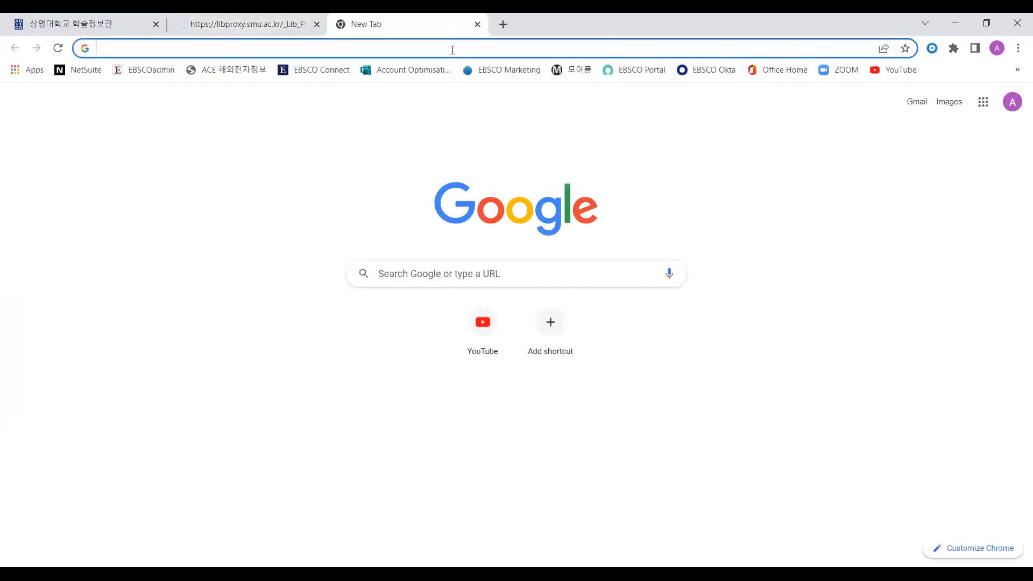
{"action": "type", "text": "search"}
{"action": "key", "text": "Return"}
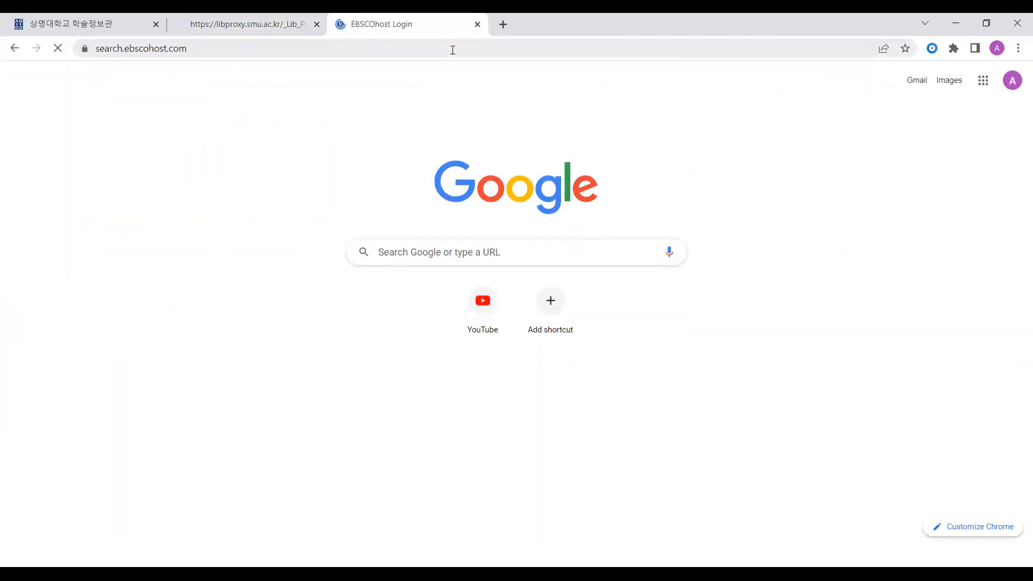
{"action": "left_click", "coordinate": [243, 22]}
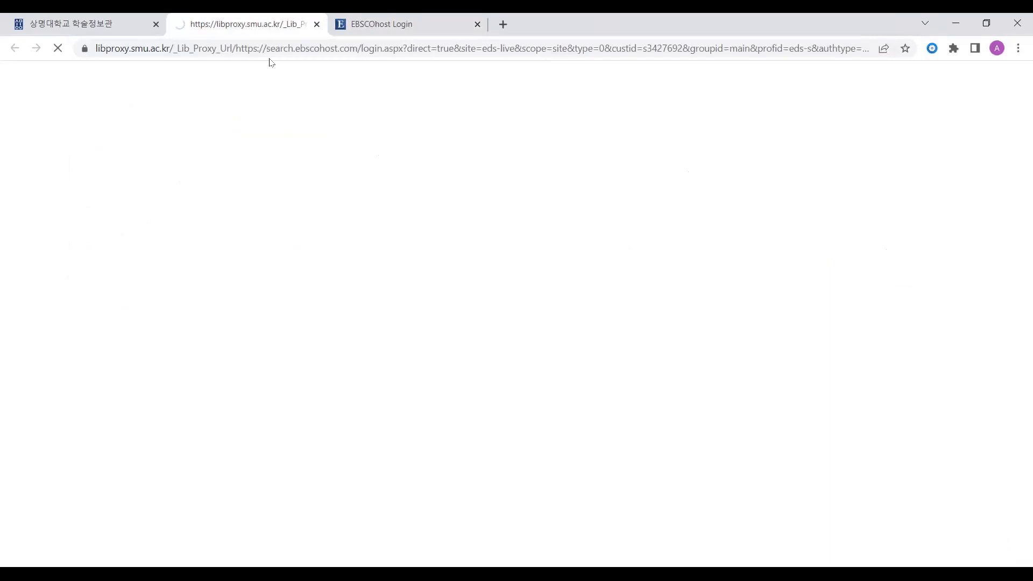
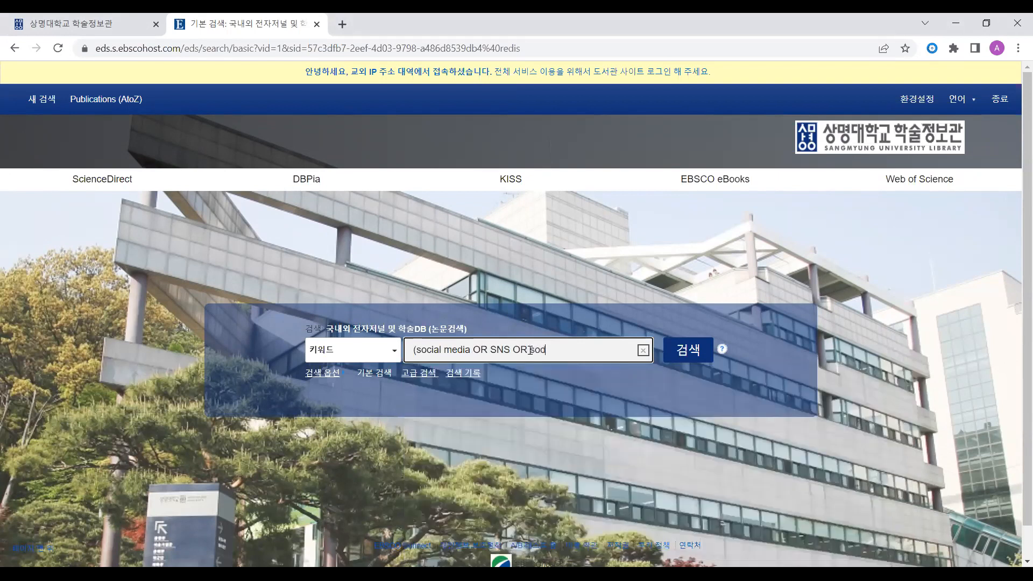
Step: Complete the query as (social media OR SNS OR social network site) AND 중독 and run the search
{"action": "type", "text": "sosc"}
{"action": "key", "text": "BackSpace"}
{"action": "key", "text": "BackSpace"}
{"action": "type", "text": "cial"}
{"action": "type", "text": " network site"}
{"action": "type", "text": ") AND"}
{"action": "type", "text": " 중독"}
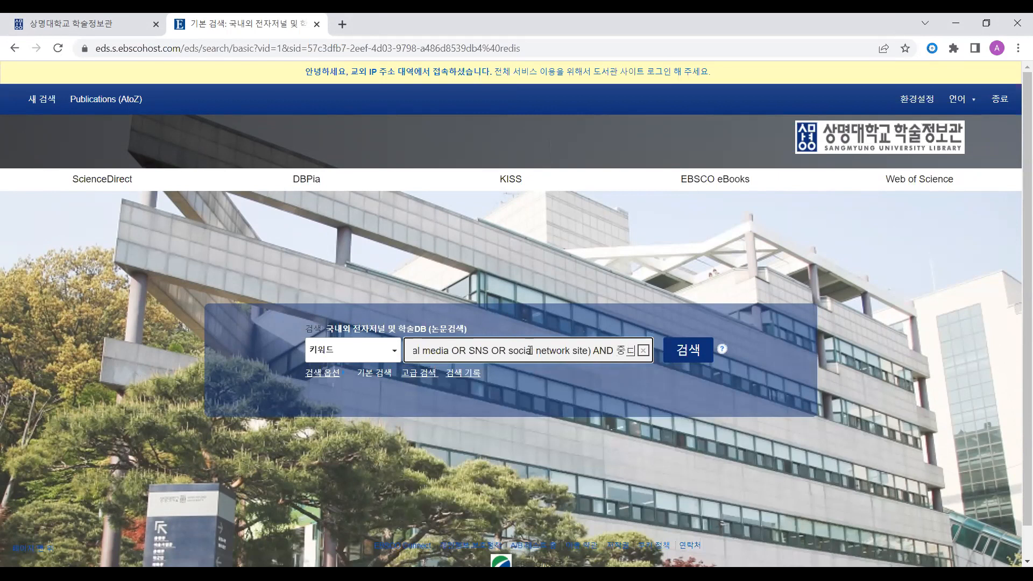
{"action": "key", "text": "Return"}
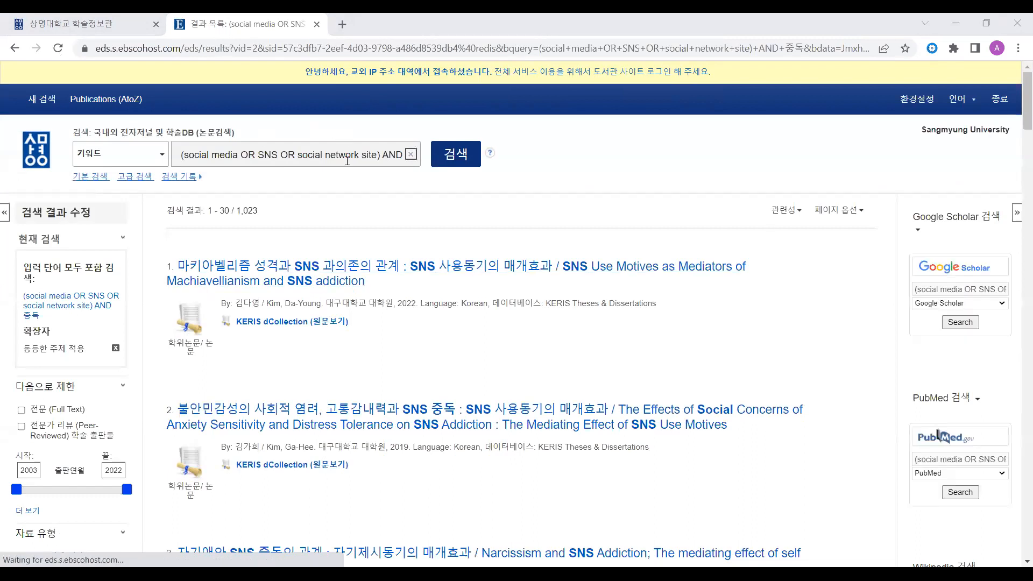
Step: Expand the query's last term to (중독 OR addiction) and rerun the search
{"action": "left_click_drag", "start_coordinate": [347, 161], "coordinate": [380, 163]}
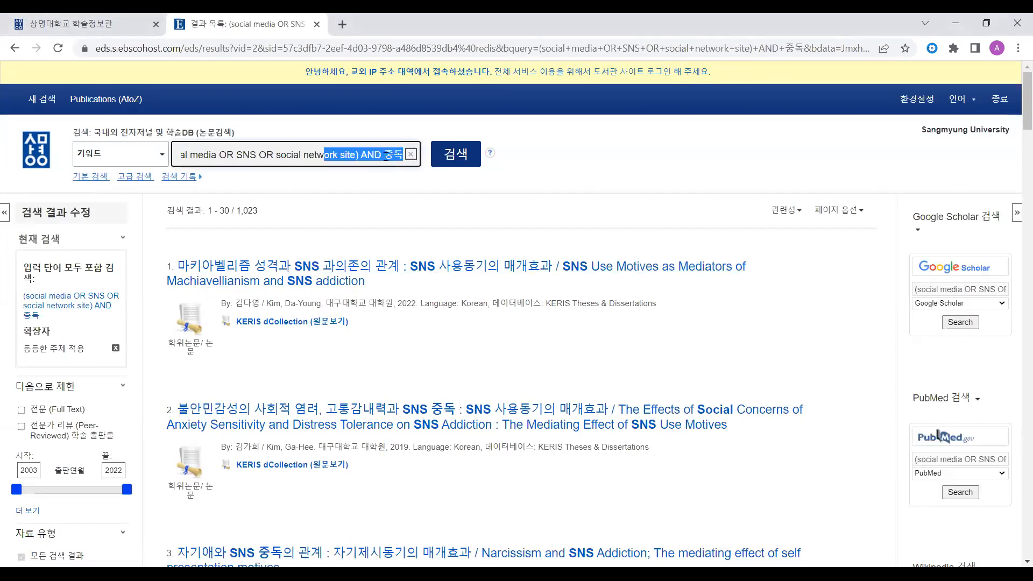
{"action": "scroll", "coordinate": [193, 298], "scroll_direction": "down", "scroll_amount": 5}
{"action": "scroll", "coordinate": [331, 174], "scroll_direction": "up", "scroll_amount": 5}
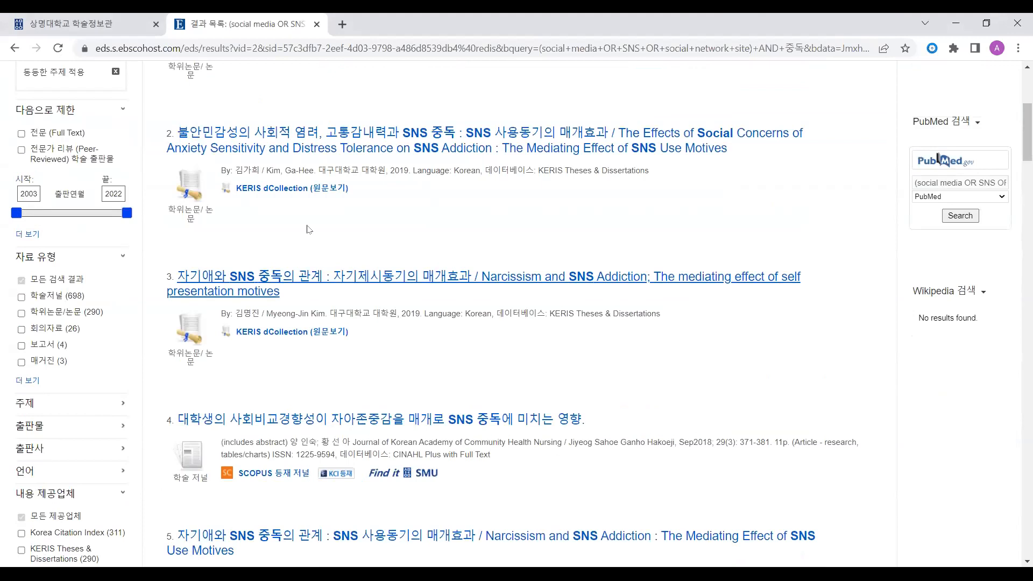
{"action": "left_click", "coordinate": [382, 156]}
{"action": "left_click", "coordinate": [454, 158]}
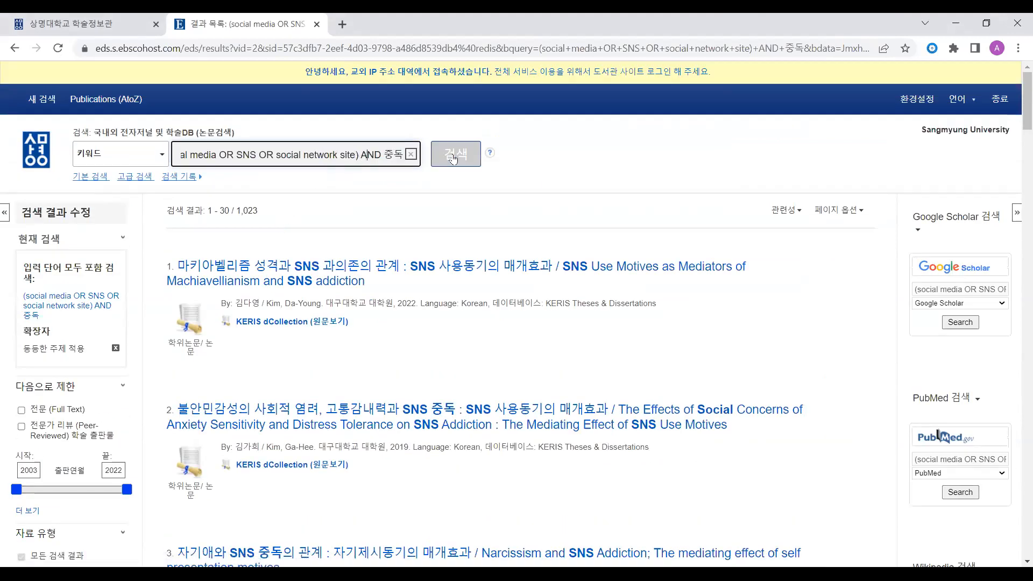
{"action": "type", "text": "("}
{"action": "key", "text": "End"}
{"action": "type", "text": "O"}
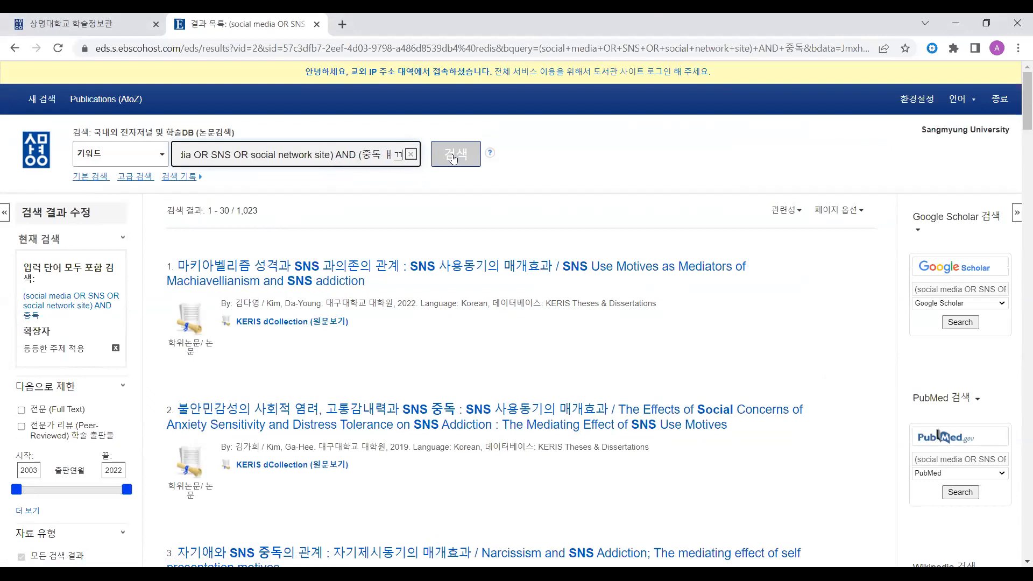
{"action": "type", "text": "R"}
{"action": "type", "text": " addictio"}
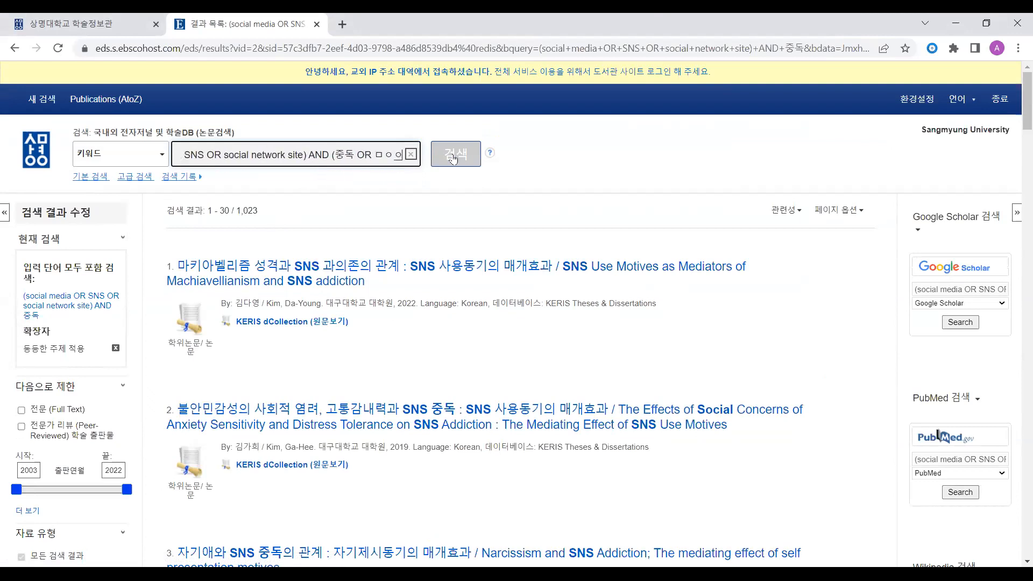
{"action": "type", "text": "n)"}
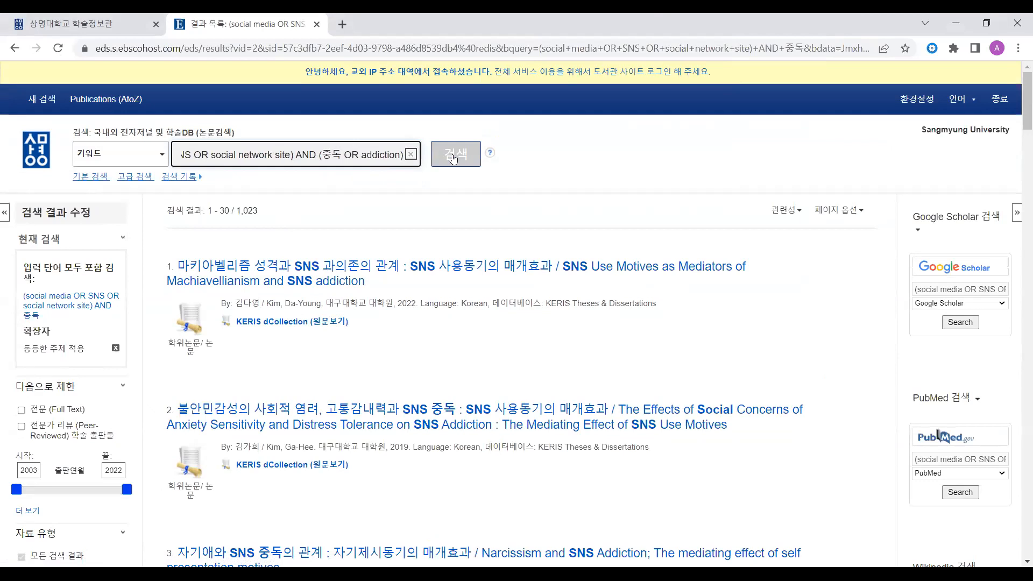
{"action": "left_click", "coordinate": [453, 158]}
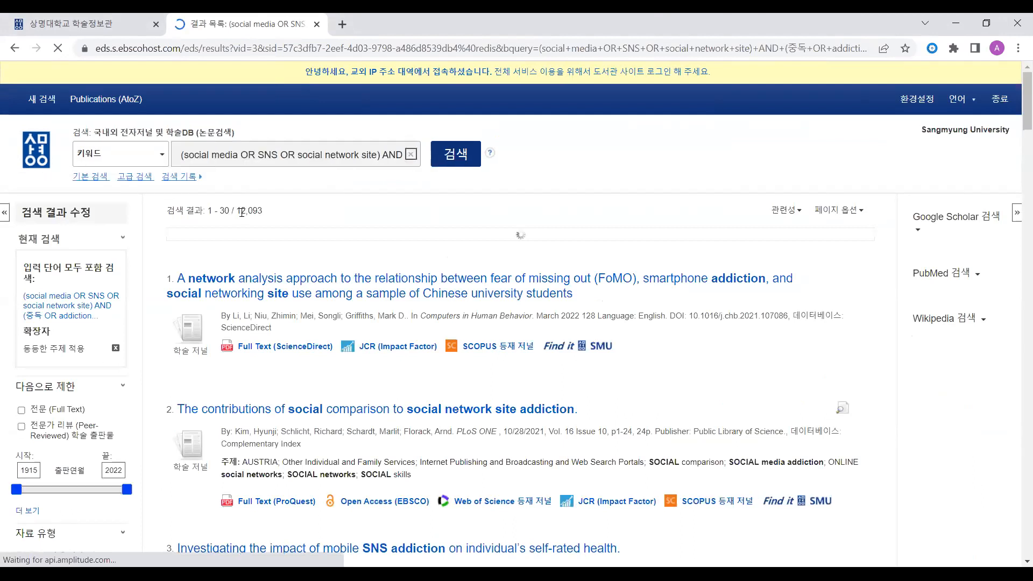
Step: Enclose "social network site" and "social media" in quotation marks within the query
{"action": "left_click_drag", "start_coordinate": [308, 154], "coordinate": [414, 154]}
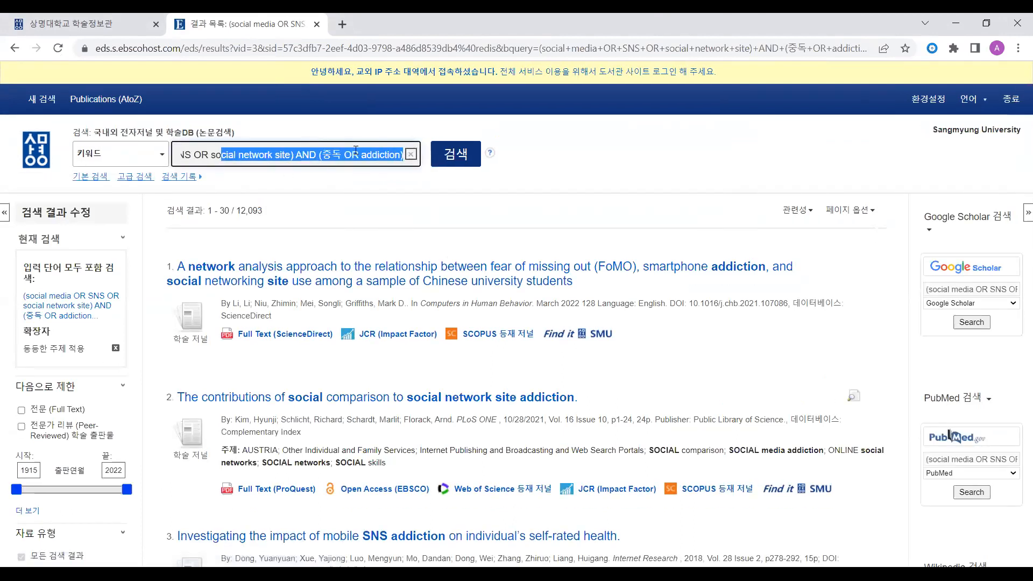
{"action": "left_click", "coordinate": [354, 152]}
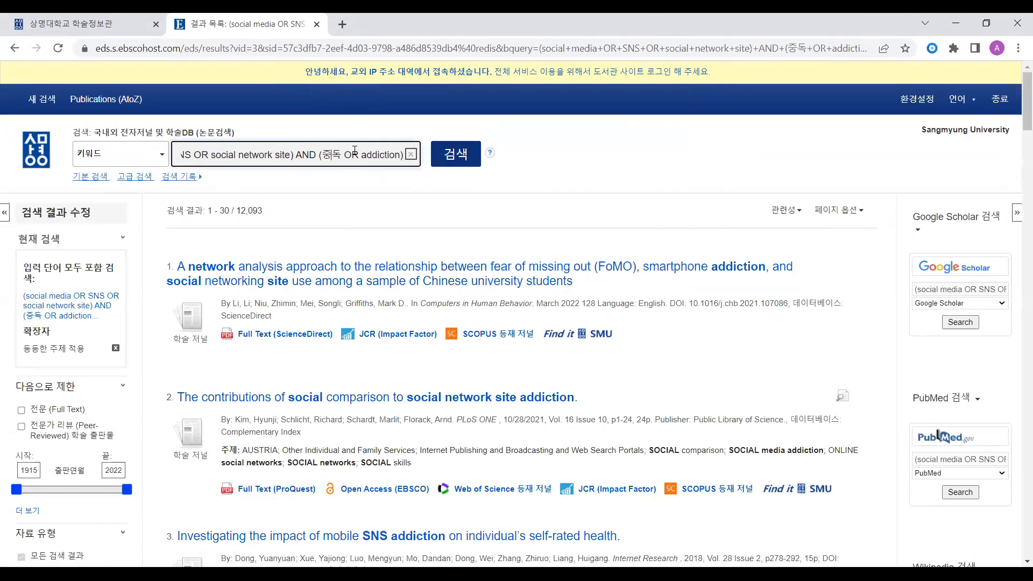
{"action": "mouse_move", "coordinate": [252, 155]}
{"action": "left_mouse_down"}
{"action": "mouse_move", "coordinate": [401, 155]}
{"action": "mouse_move", "coordinate": [255, 153]}
{"action": "left_mouse_up"}
{"action": "left_click", "coordinate": [274, 161]}
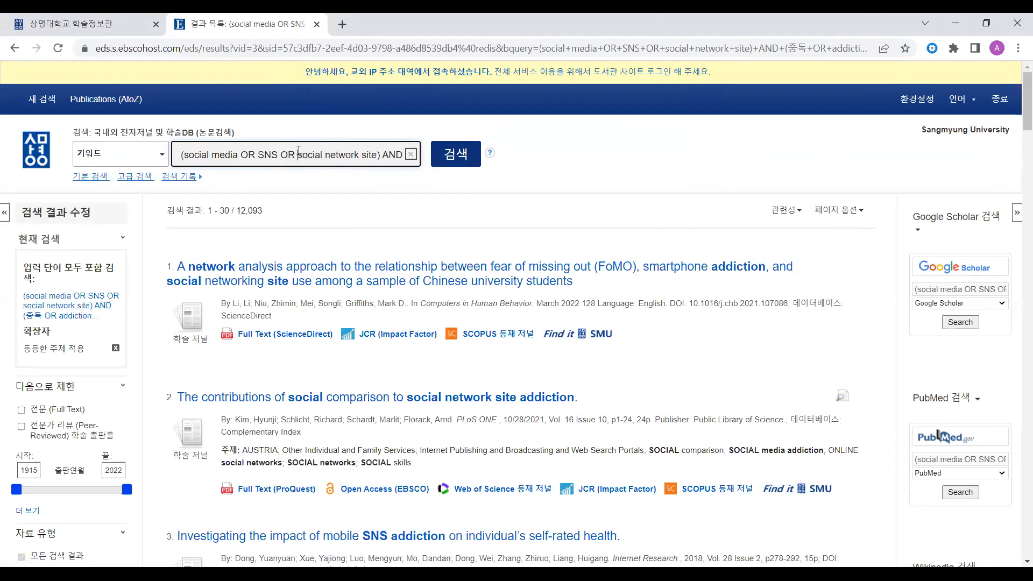
{"action": "type", "text": "\""}
{"action": "left_click", "coordinate": [381, 155]}
{"action": "type", "text": "\""}
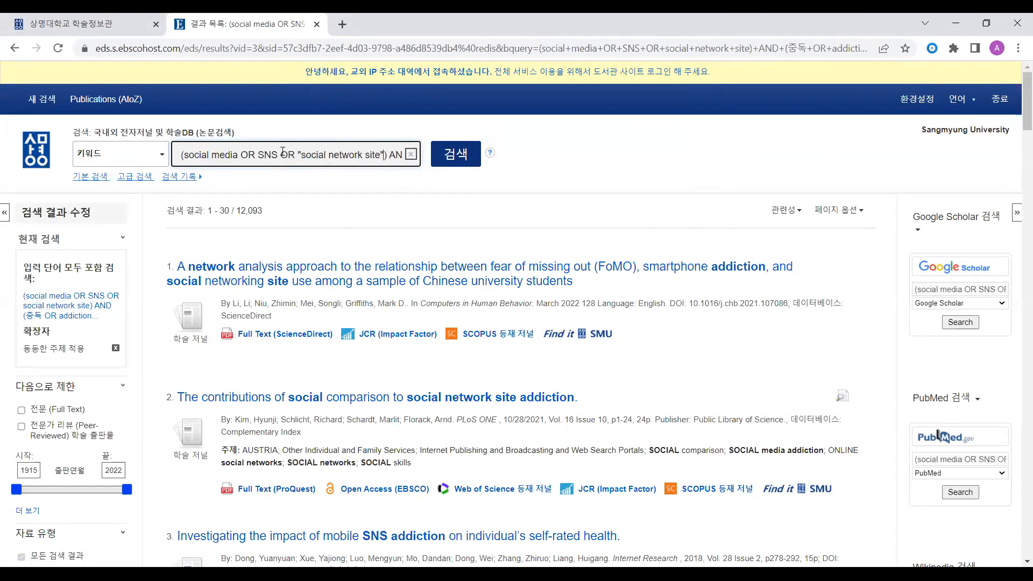
{"action": "left_click", "coordinate": [184, 155]}
{"action": "type", "text": "\""}
{"action": "type", "text": "\""}
Step: Truncate addiction to addict* in the query and rerun the search
{"action": "left_click_drag", "start_coordinate": [365, 155], "coordinate": [425, 156]}
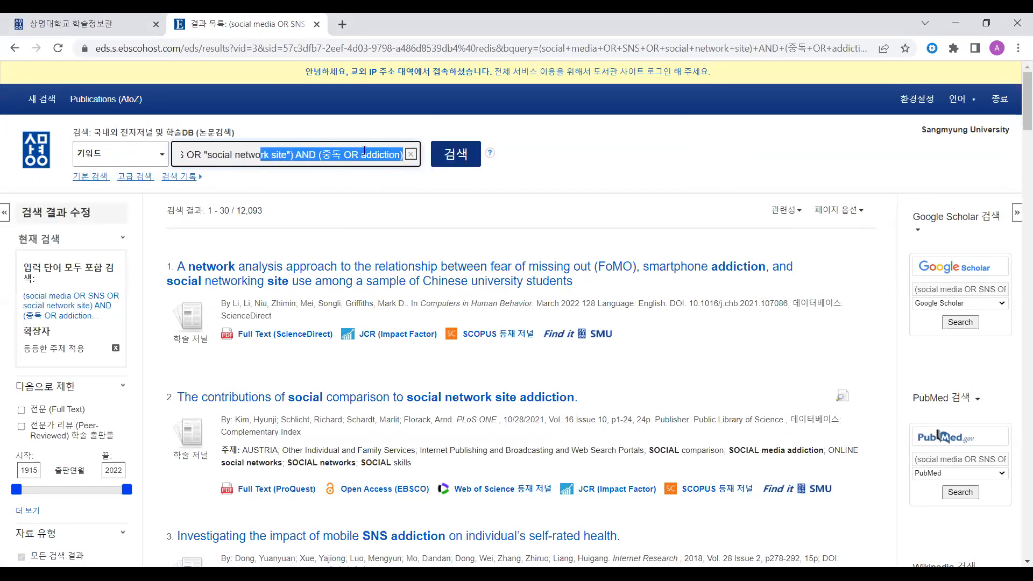
{"action": "left_click", "coordinate": [397, 157]}
{"action": "key", "text": "BackSpace"}
{"action": "key", "text": "BackSpace"}
{"action": "key", "text": "BackSpace"}
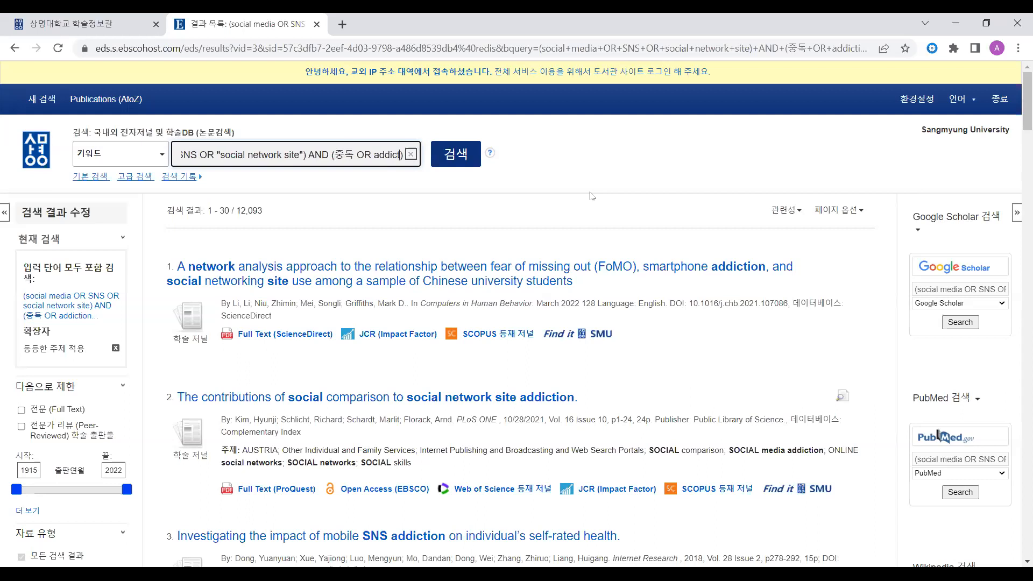
{"action": "type", "text": "ed"}
{"action": "key", "text": "BackSpace"}
{"action": "key", "text": "BackSpace"}
{"action": "type", "text": "*"}
{"action": "double_click", "coordinate": [398, 155]}
{"action": "left_click", "coordinate": [394, 153]}
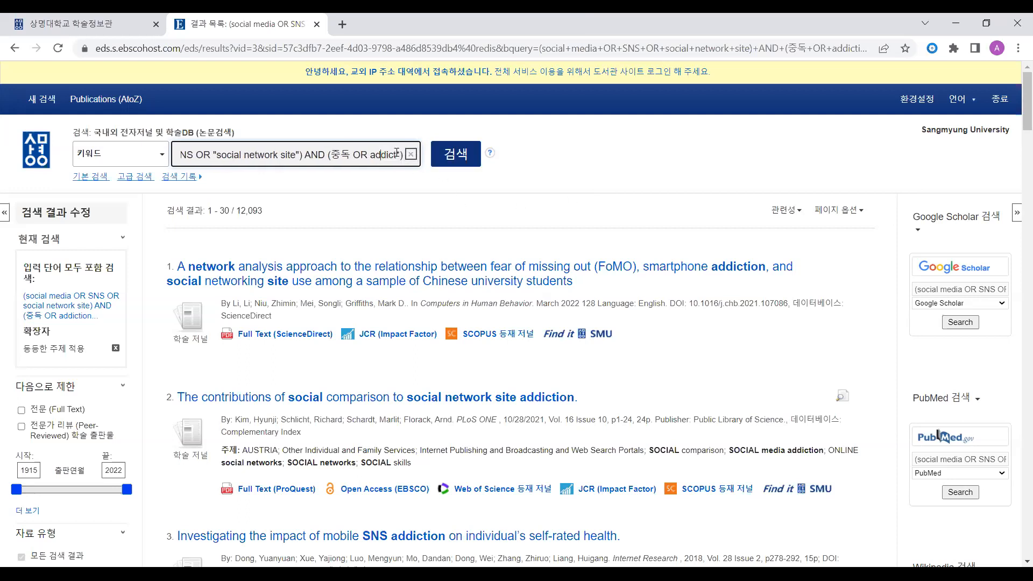
{"action": "left_click", "coordinate": [443, 156]}
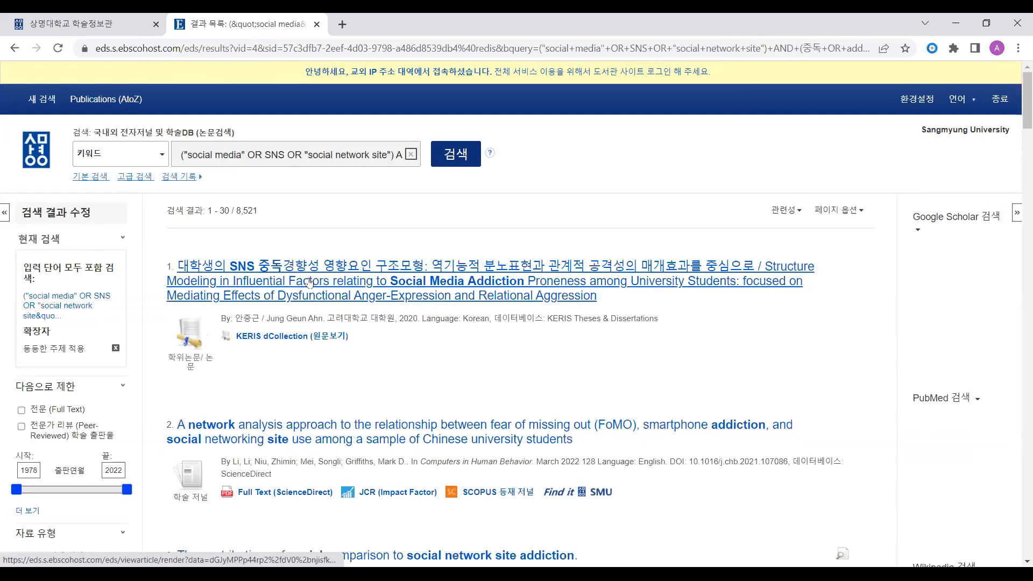
Step: Look through the titles and source details of the first results of the refined search
{"action": "scroll", "coordinate": [343, 307], "scroll_direction": "down", "scroll_amount": 2}
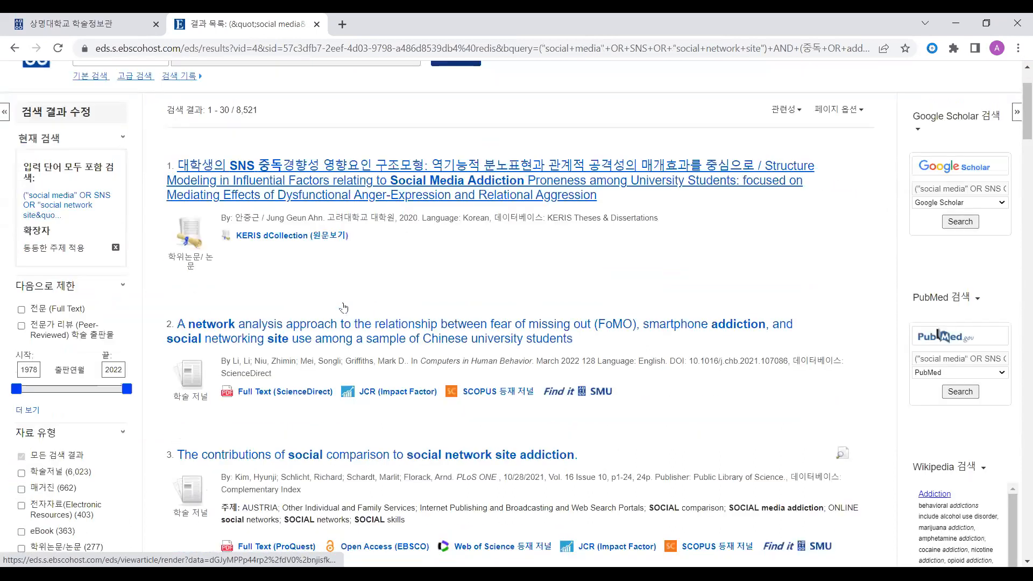
{"action": "scroll", "coordinate": [344, 308], "scroll_direction": "down", "scroll_amount": 1}
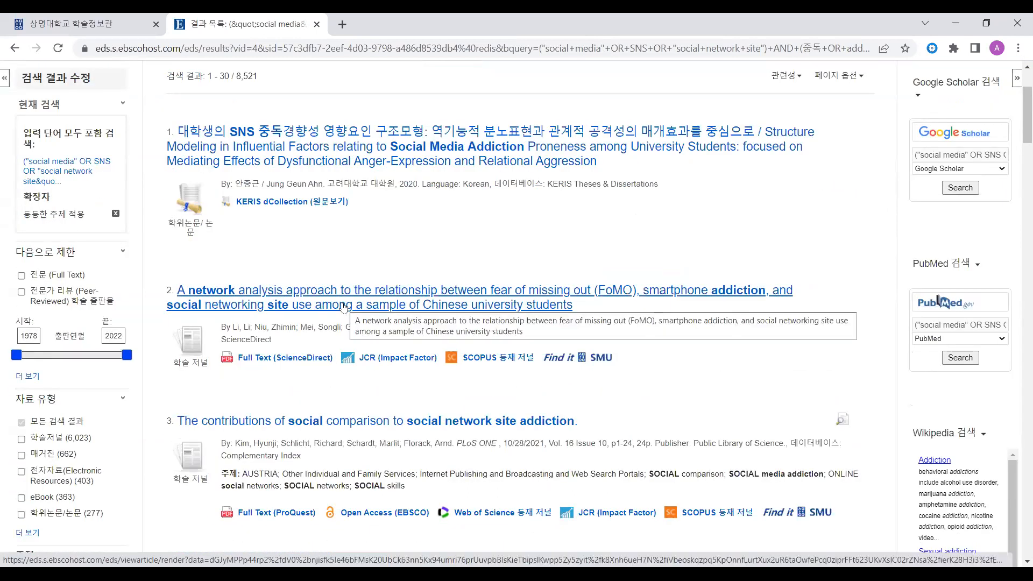
{"action": "scroll", "coordinate": [343, 308], "scroll_direction": "down", "scroll_amount": 2}
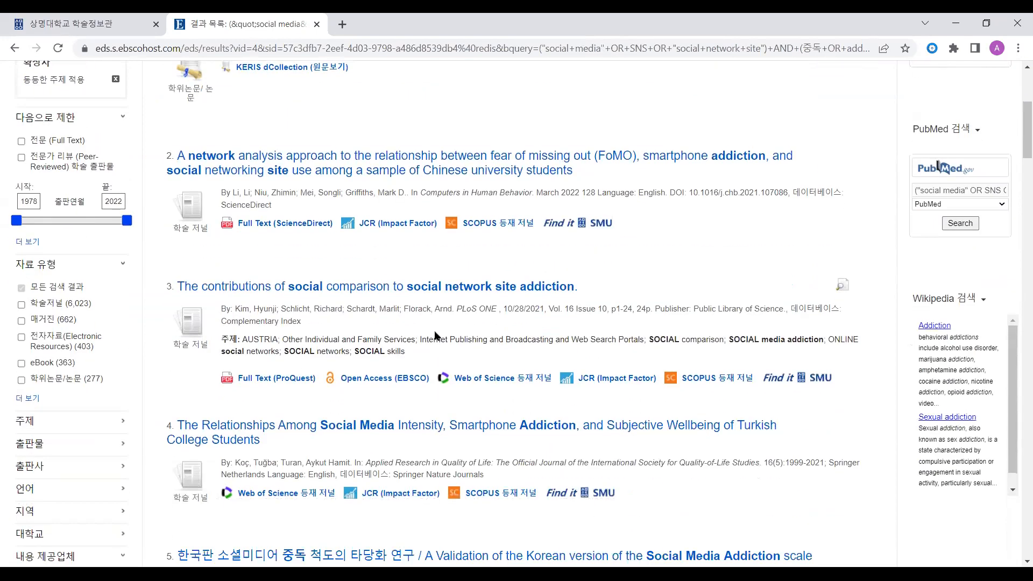
{"action": "scroll", "coordinate": [316, 301], "scroll_direction": "down", "scroll_amount": 4}
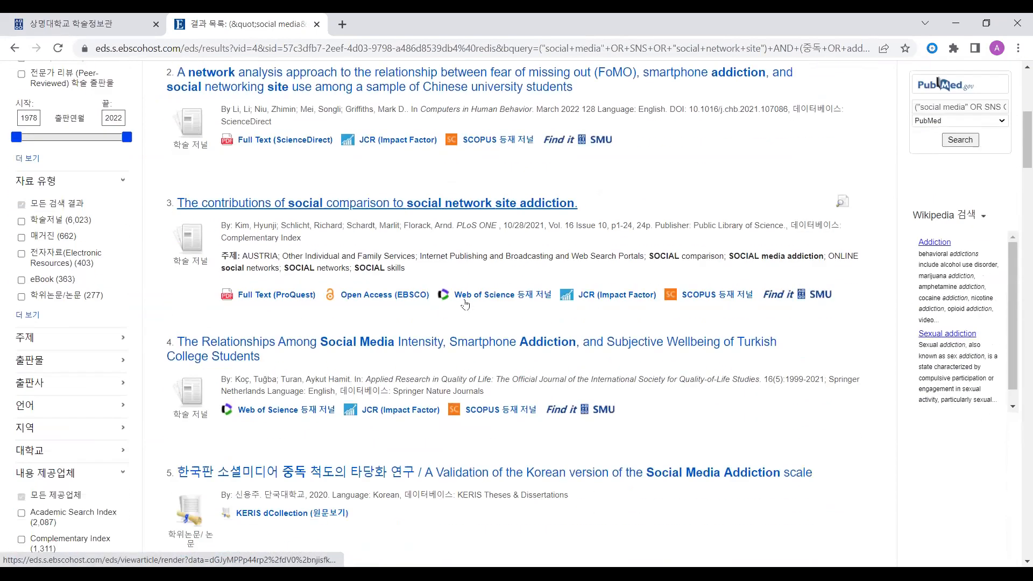
Step: Examine the document types, full-text links and journal index badges listed under the first eight or so results of the refined search
{"action": "scroll", "coordinate": [315, 302], "scroll_direction": "down", "scroll_amount": 4}
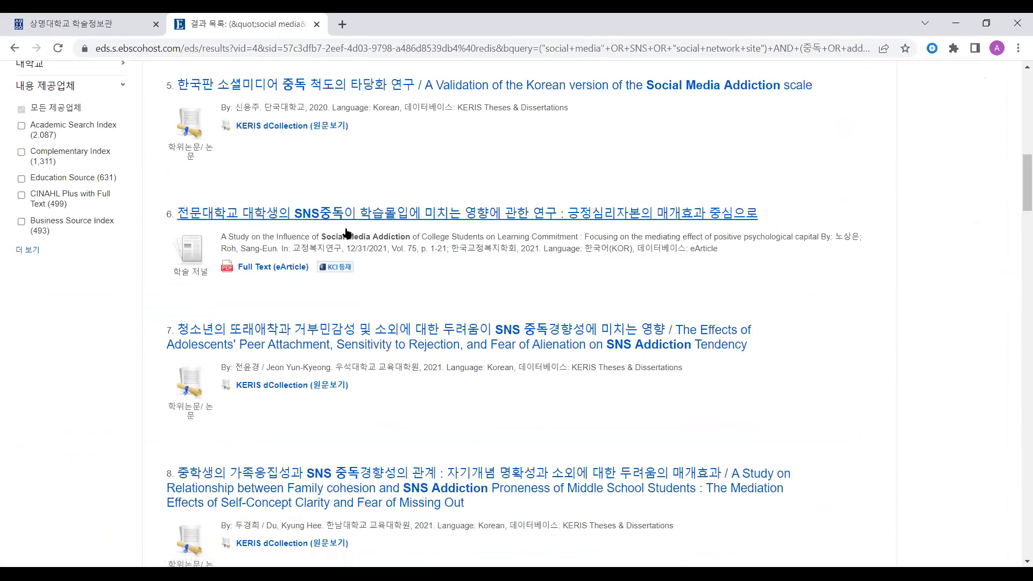
{"action": "scroll", "coordinate": [376, 344], "scroll_direction": "down", "scroll_amount": 9}
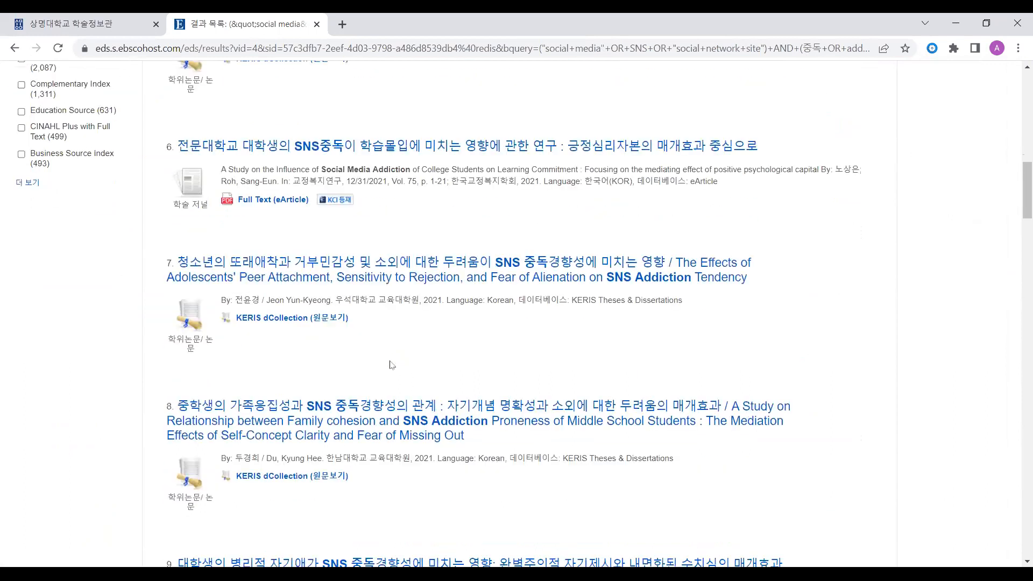
{"action": "scroll", "coordinate": [393, 361], "scroll_direction": "down", "scroll_amount": 6}
{"action": "scroll", "coordinate": [393, 361], "scroll_direction": "up", "scroll_amount": 20}
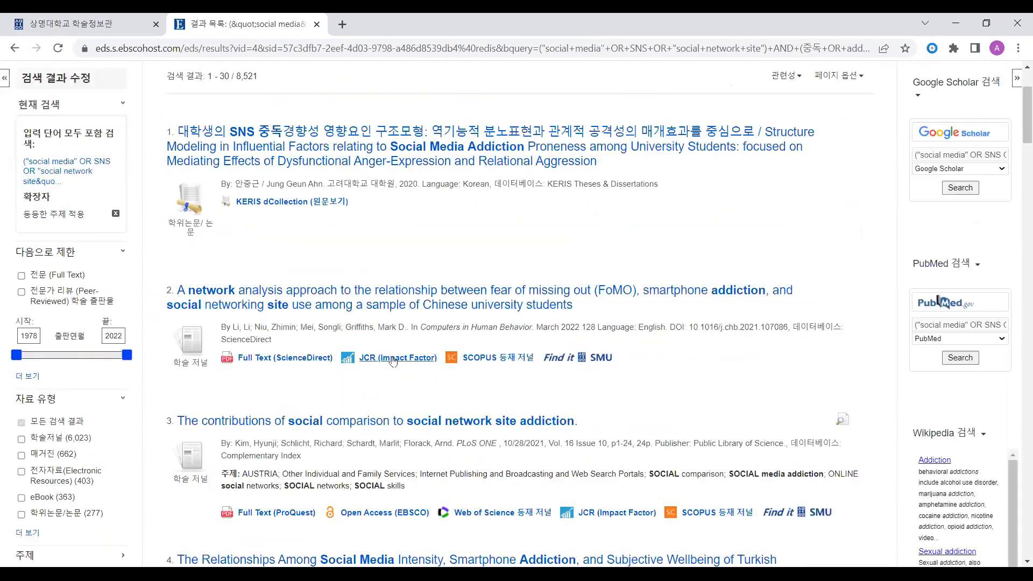
{"action": "scroll", "coordinate": [396, 350], "scroll_direction": "up", "scroll_amount": 3}
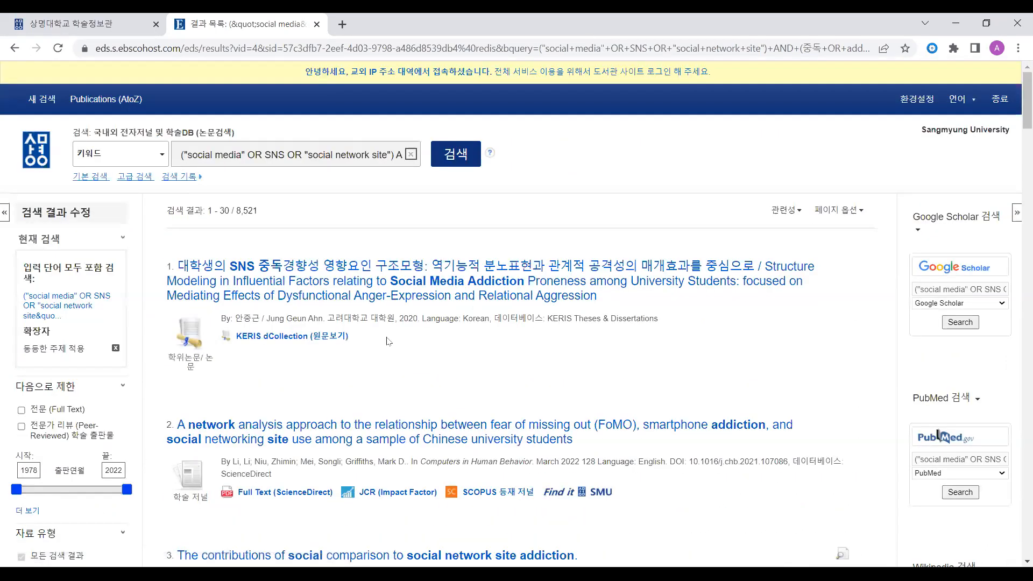
{"action": "left_click_drag", "start_coordinate": [350, 345], "coordinate": [223, 338]}
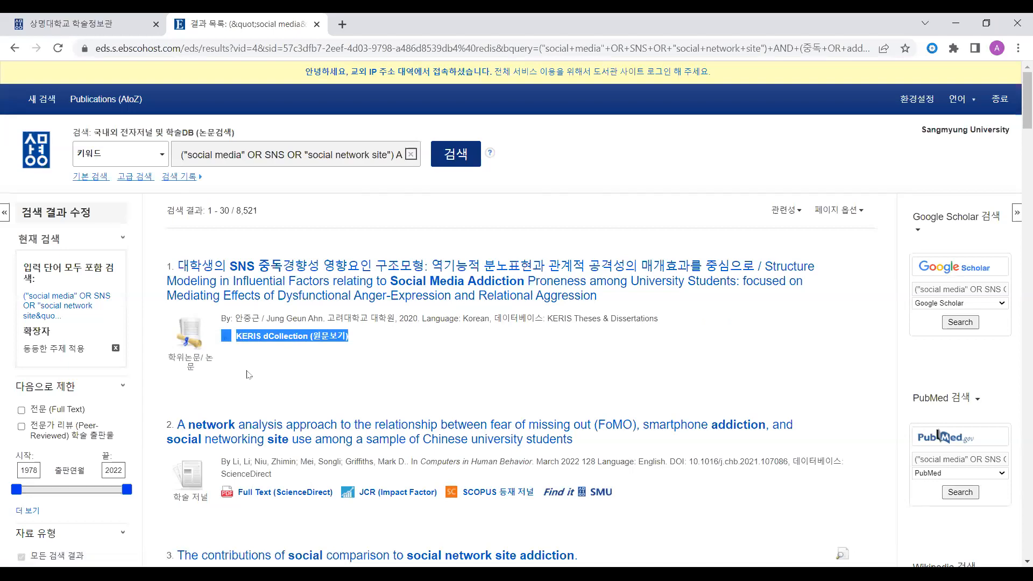
{"action": "scroll", "coordinate": [265, 373], "scroll_direction": "down", "scroll_amount": 1}
{"action": "scroll", "coordinate": [265, 373], "scroll_direction": "down", "scroll_amount": 2}
{"action": "scroll", "coordinate": [299, 383], "scroll_direction": "down", "scroll_amount": 2}
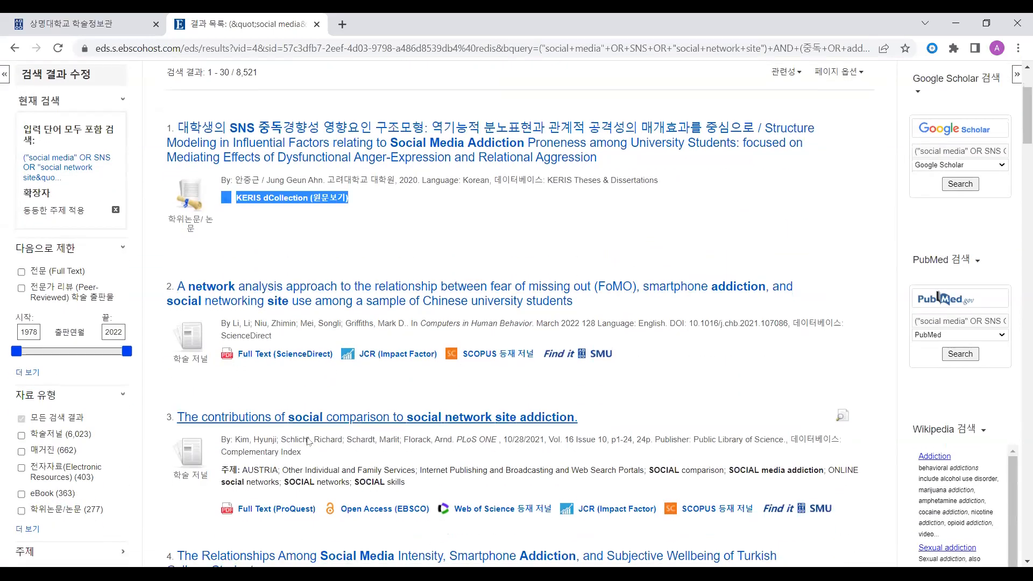
{"action": "scroll", "coordinate": [299, 382], "scroll_direction": "down", "scroll_amount": 8}
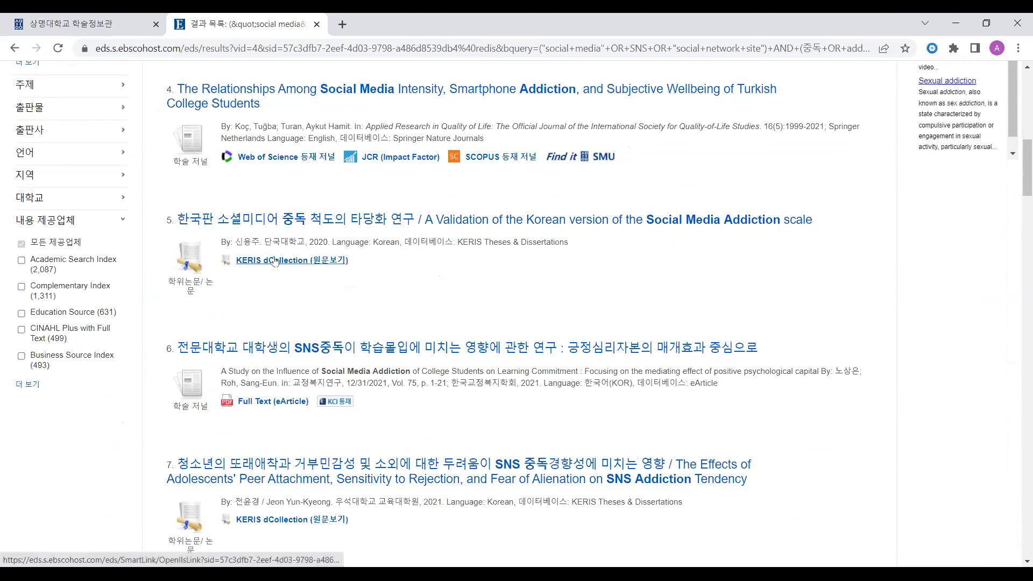
{"action": "scroll", "coordinate": [274, 261], "scroll_direction": "up", "scroll_amount": 3}
{"action": "left_click_drag", "start_coordinate": [165, 222], "coordinate": [661, 296]}
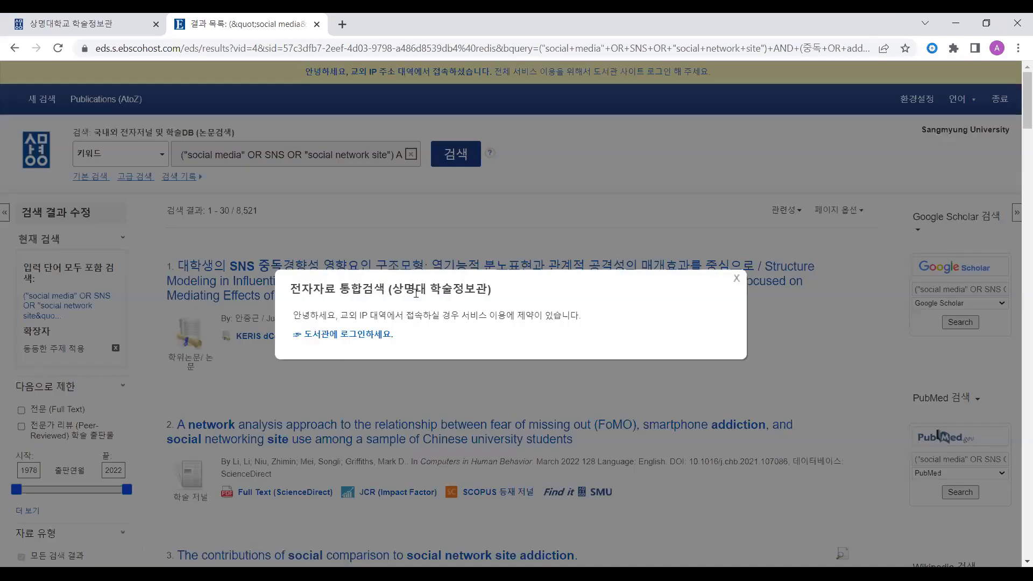
Step: Dismiss the library login notice and open the Find it @ SMU page for the article on Turkish college students
{"action": "left_click", "coordinate": [736, 278]}
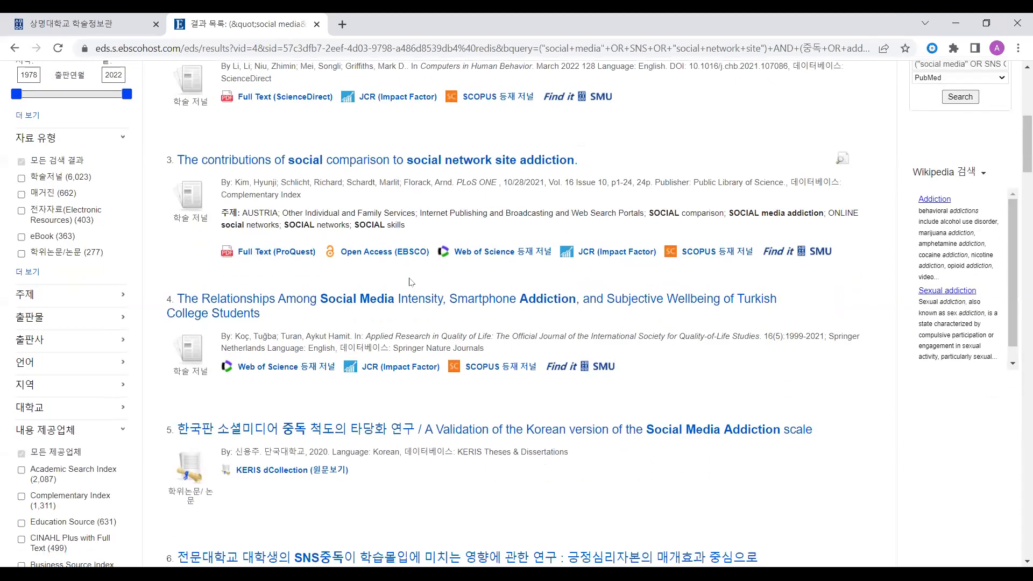
{"action": "scroll", "coordinate": [424, 300], "scroll_direction": "down", "scroll_amount": 1}
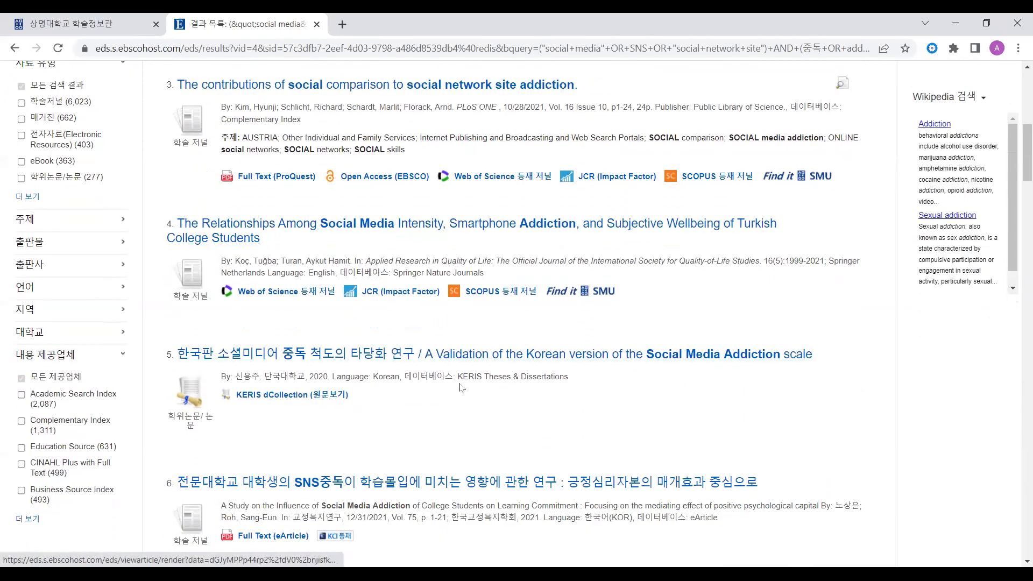
{"action": "left_click", "coordinate": [585, 294]}
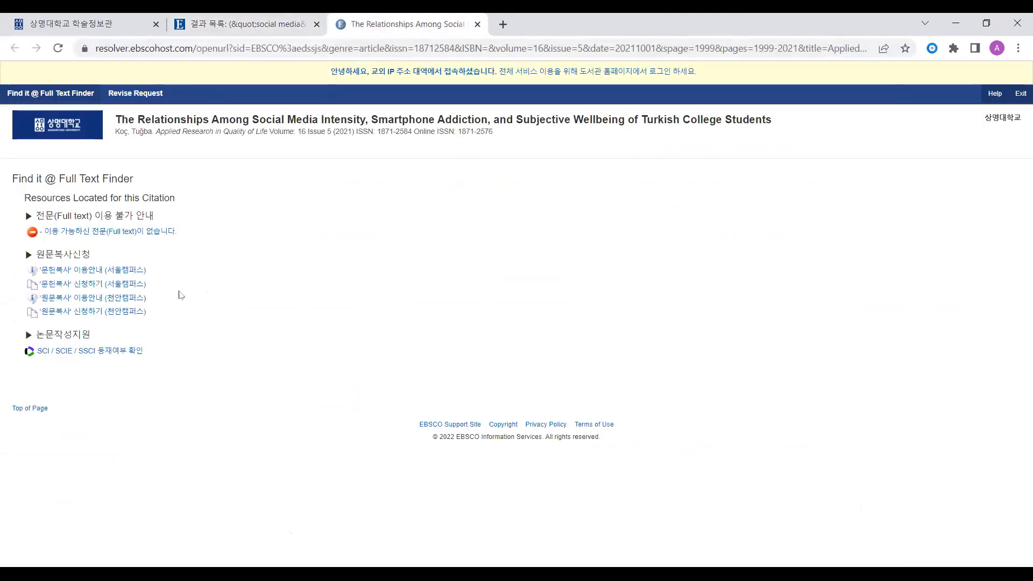
Step: Review the login notice and the 원문복사신청 options, and open the Seoul campus '문헌복사' 신청하기 form for the article
{"action": "triple_click", "coordinate": [384, 79]}
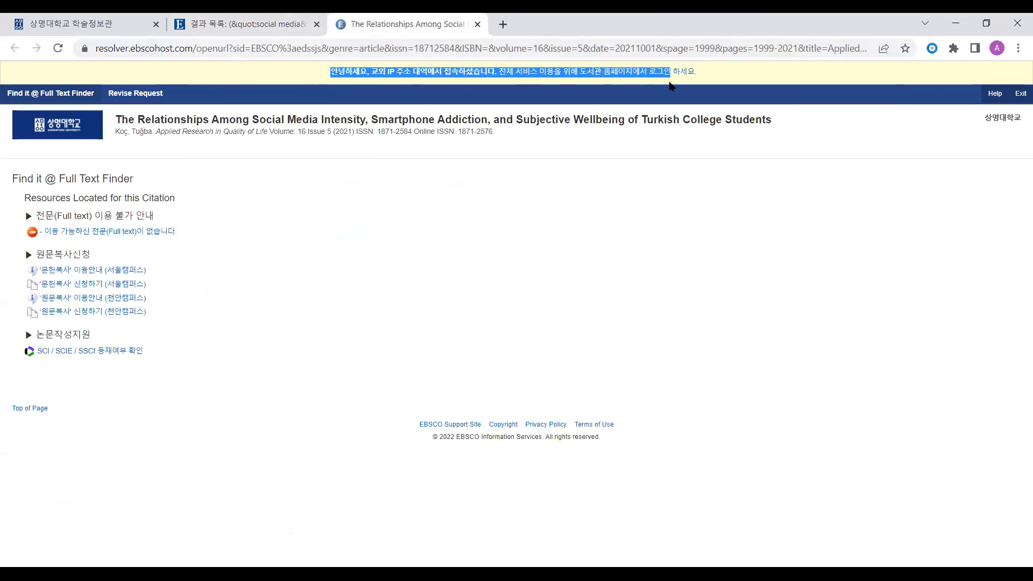
{"action": "left_click", "coordinate": [366, 214]}
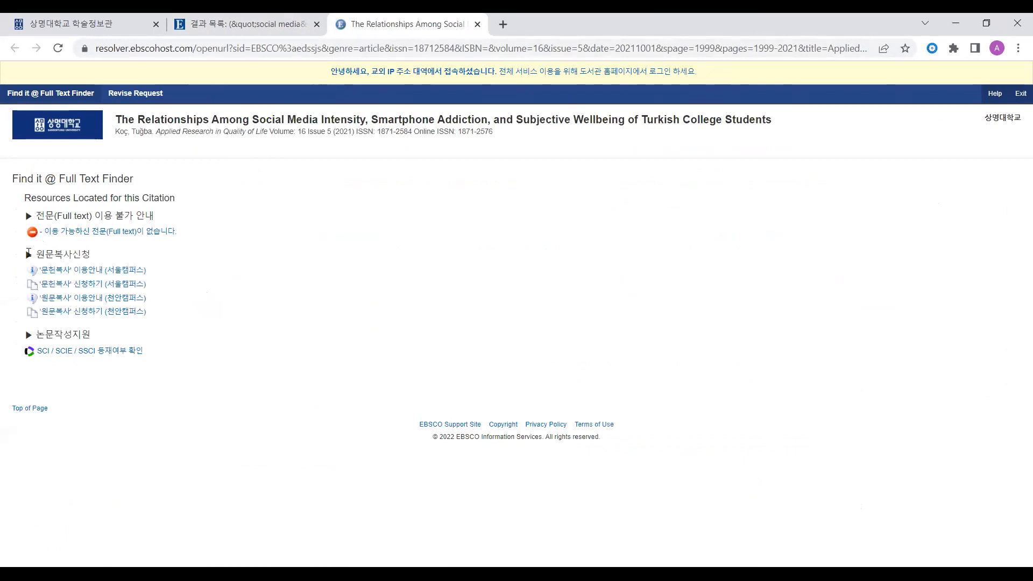
{"action": "left_click_drag", "start_coordinate": [16, 259], "coordinate": [160, 322]}
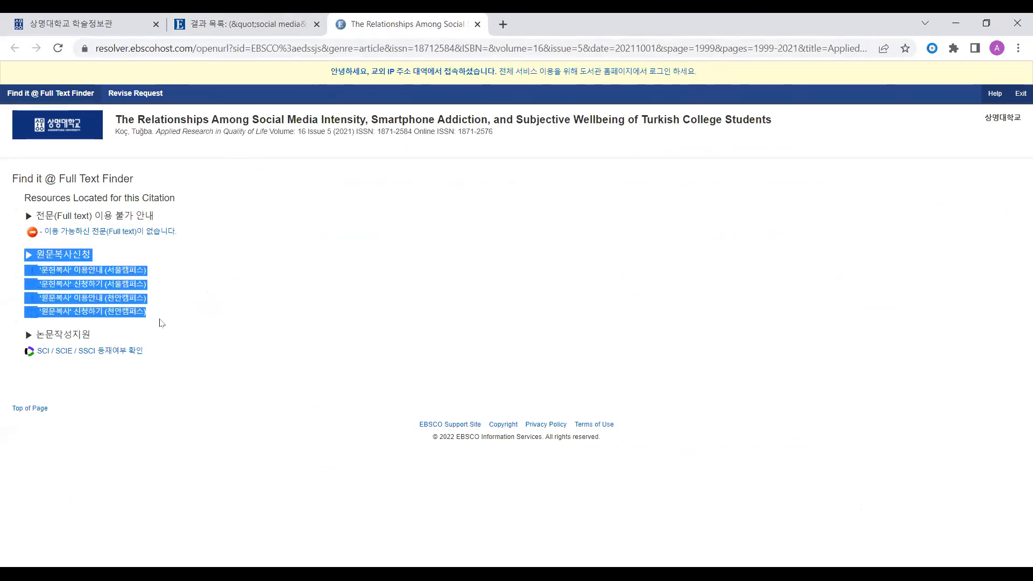
{"action": "left_click", "coordinate": [160, 321]}
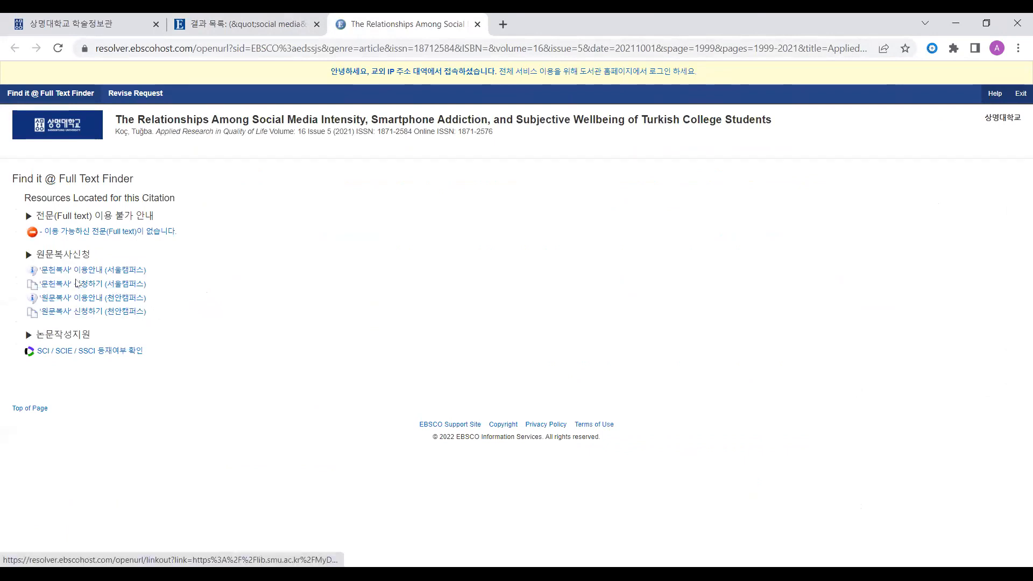
{"action": "left_click", "coordinate": [86, 285]}
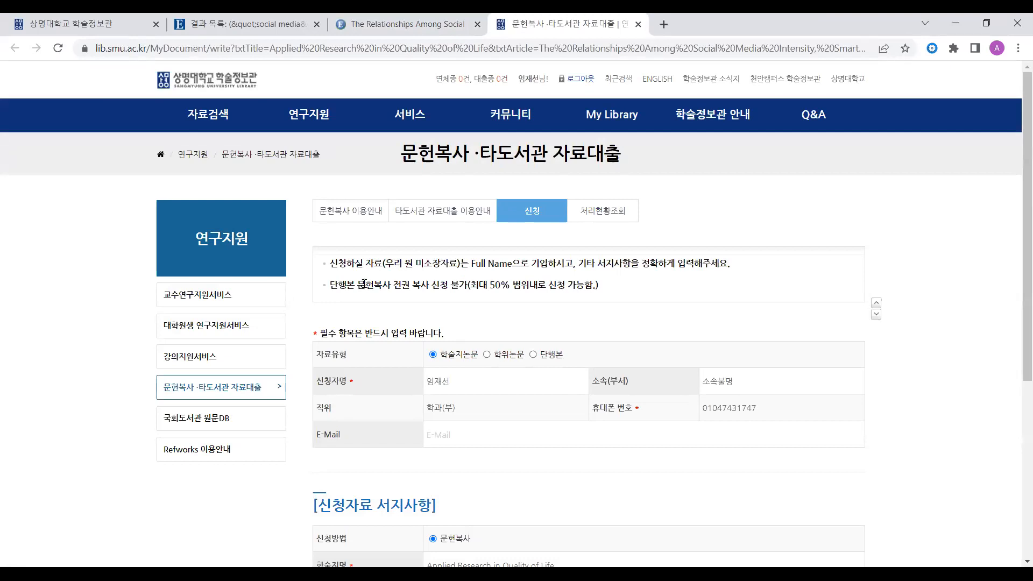
Step: Check the applicant details and the bibliographic fields for journal, article, volume, pages and year in the document copy request form
{"action": "scroll", "coordinate": [364, 282], "scroll_direction": "down", "scroll_amount": 2}
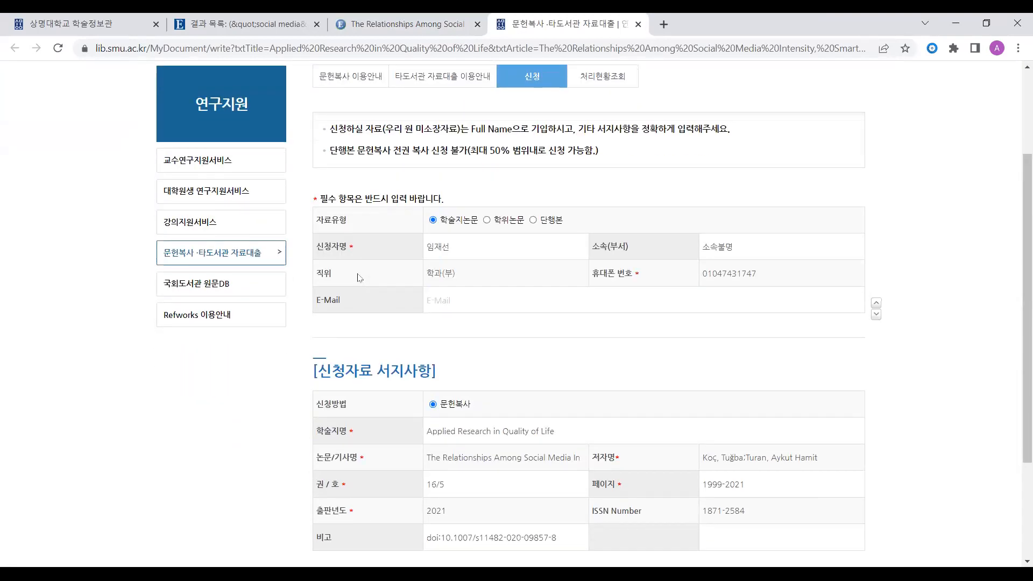
{"action": "scroll", "coordinate": [360, 277], "scroll_direction": "down", "scroll_amount": 3}
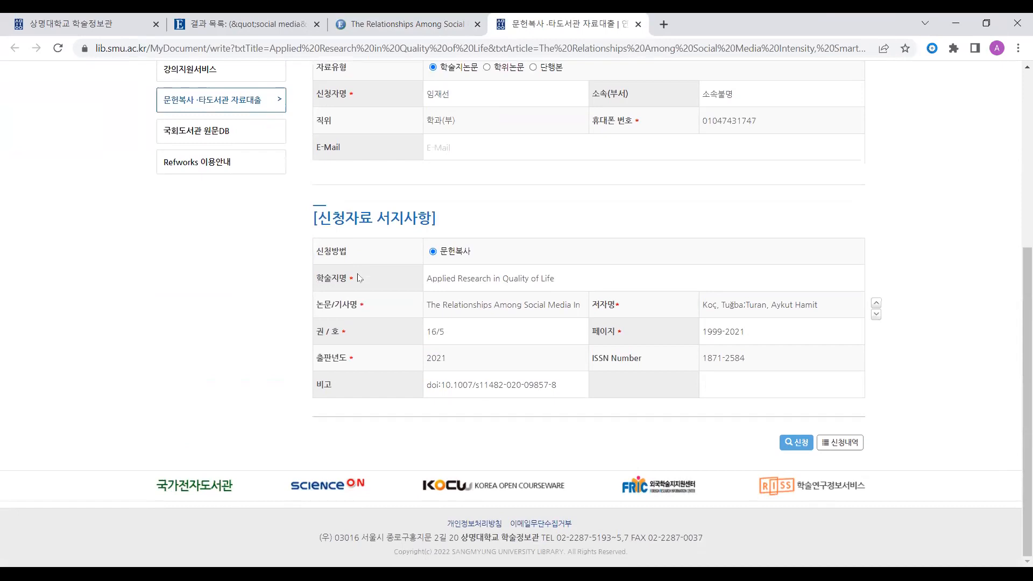
{"action": "left_click_drag", "start_coordinate": [317, 278], "coordinate": [533, 303]}
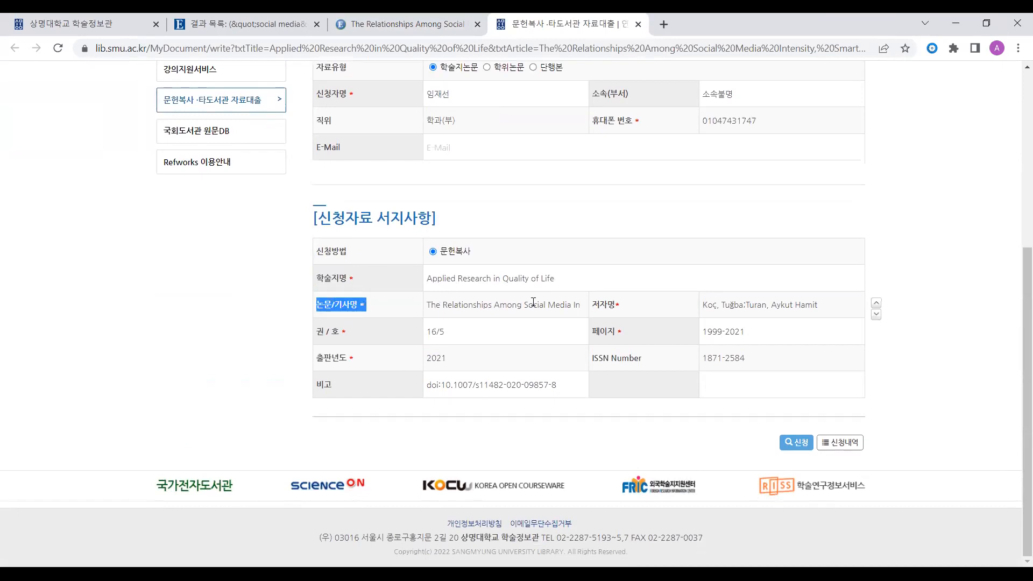
{"action": "left_click_drag", "start_coordinate": [627, 346], "coordinate": [524, 381]}
{"action": "left_click", "coordinate": [525, 380]}
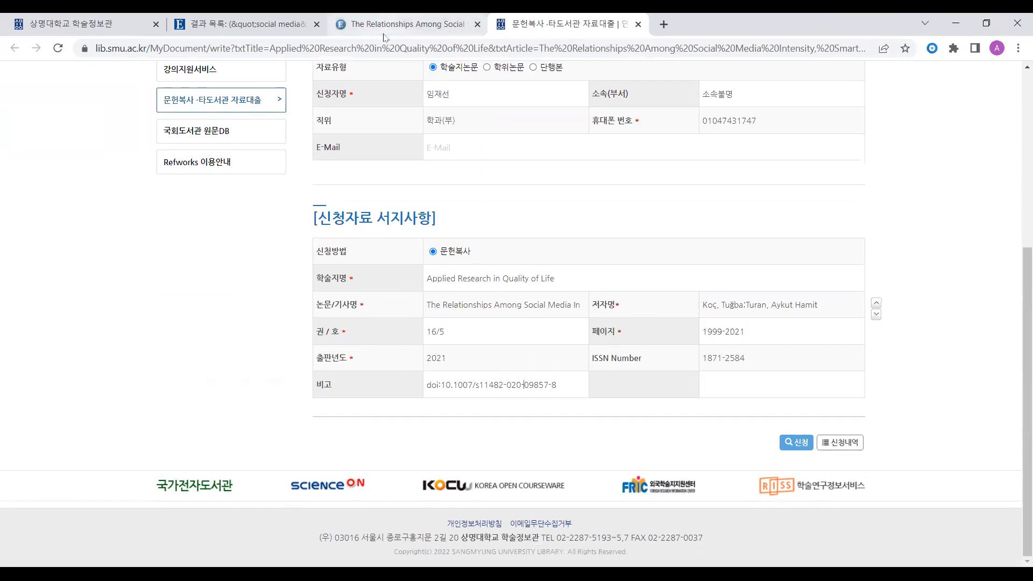
{"action": "scroll", "coordinate": [459, 243], "scroll_direction": "up", "scroll_amount": 4}
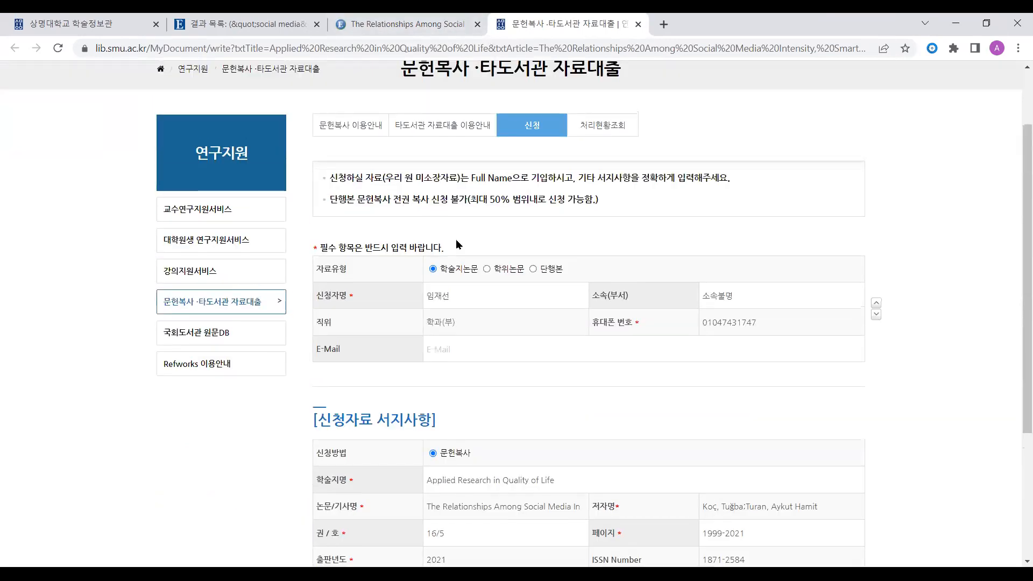
{"action": "scroll", "coordinate": [459, 245], "scroll_direction": "up", "scroll_amount": 2}
{"action": "mouse_move", "coordinate": [733, 173]}
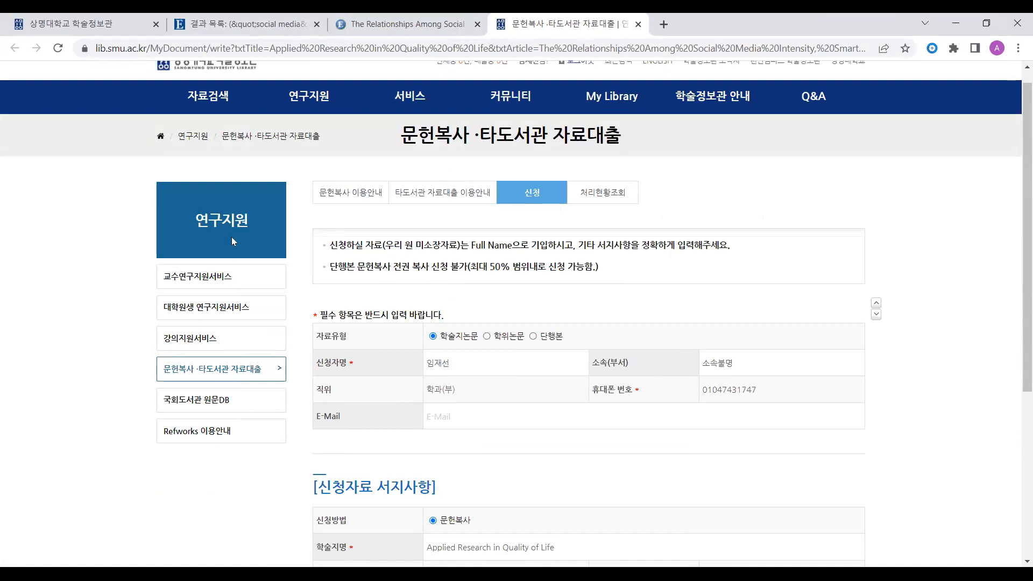
{"action": "scroll", "coordinate": [511, 322], "scroll_direction": "up", "scroll_amount": 1}
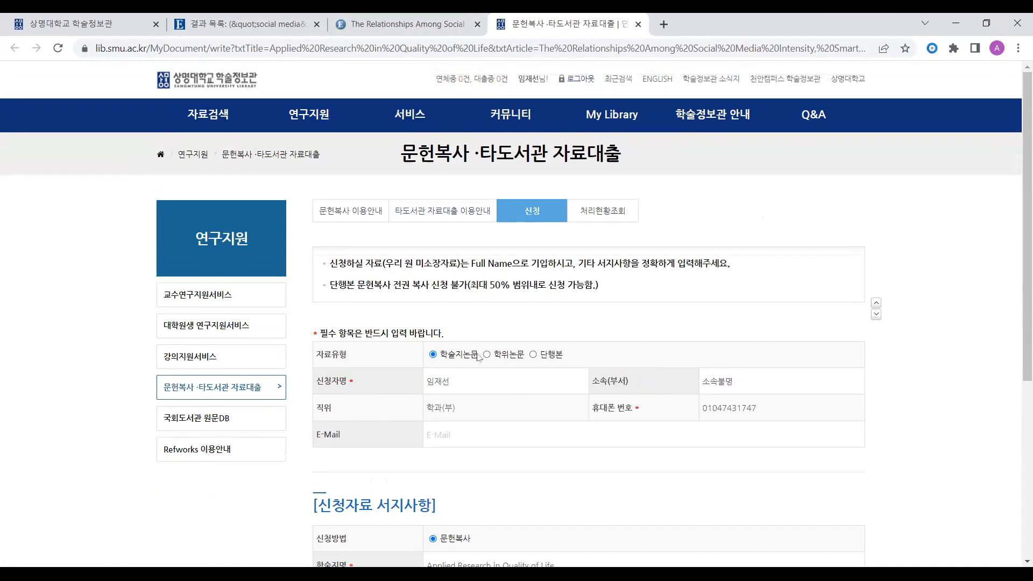
Step: Return to the search results and open the KERIS dCollection full text of the 한국판 소셜미디어 중독 척도의 타당화 연구 thesis
{"action": "left_click", "coordinate": [266, 24]}
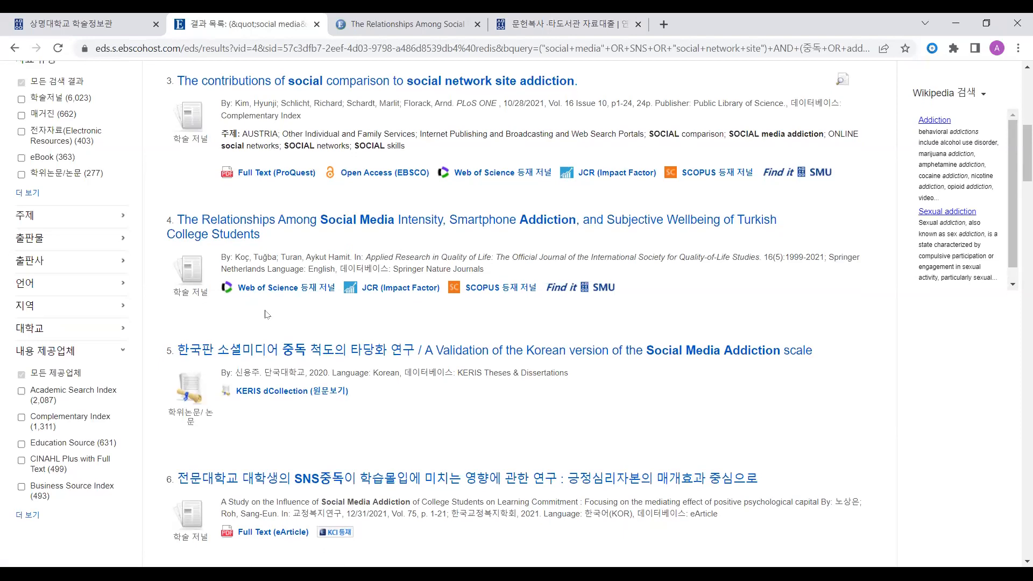
{"action": "scroll", "coordinate": [267, 314], "scroll_direction": "down", "scroll_amount": 3}
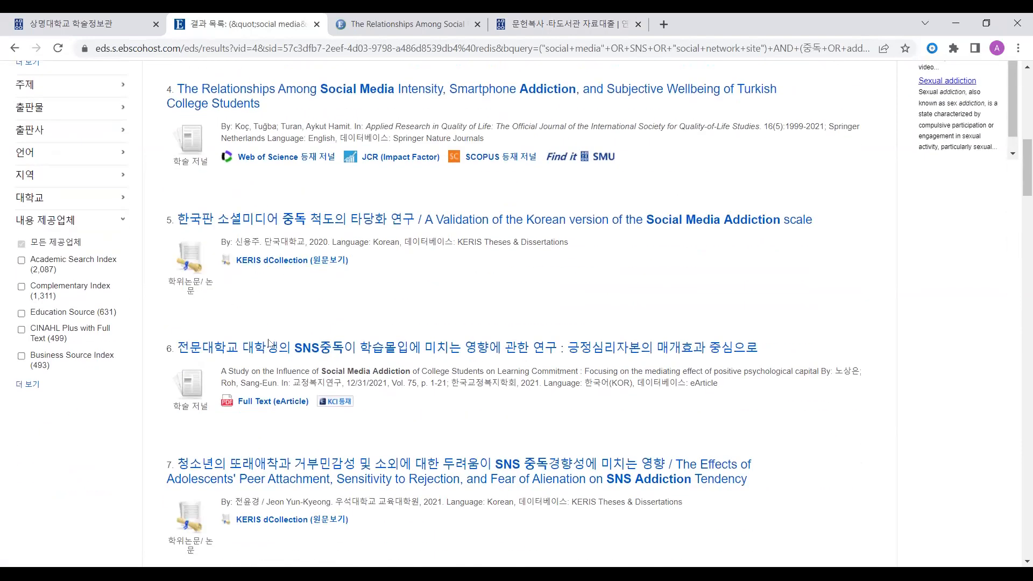
{"action": "scroll", "coordinate": [279, 339], "scroll_direction": "up", "scroll_amount": 3}
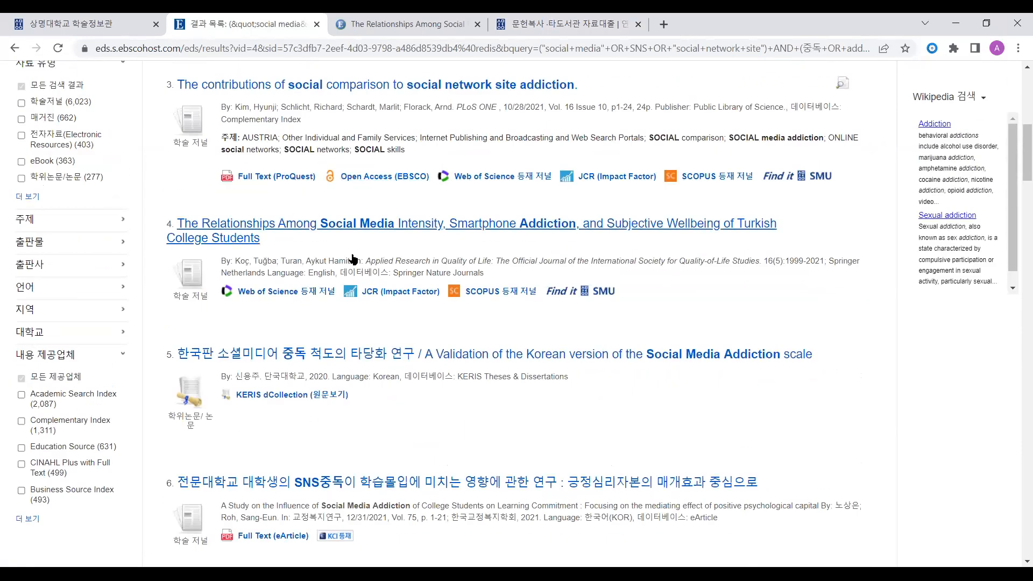
{"action": "scroll", "coordinate": [342, 264], "scroll_direction": "down", "scroll_amount": 3}
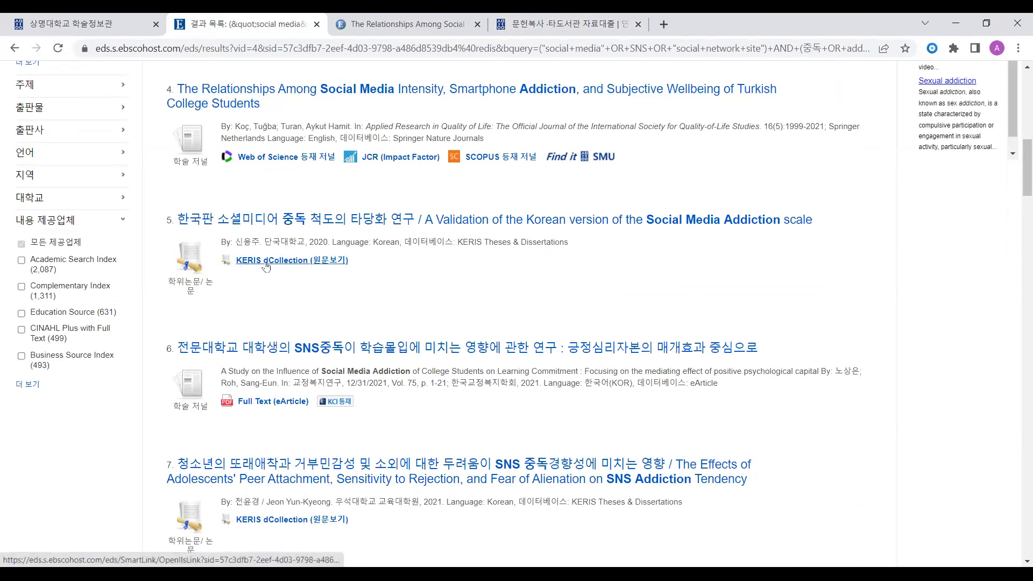
{"action": "left_click_drag", "start_coordinate": [272, 242], "coordinate": [307, 243]}
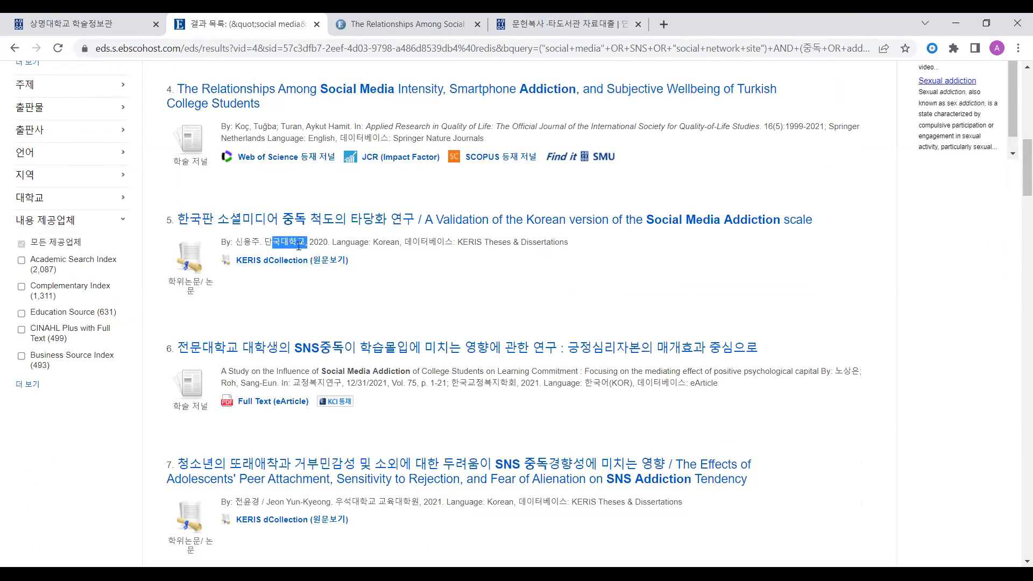
{"action": "left_click", "coordinate": [315, 244]}
{"action": "left_click_drag", "start_coordinate": [244, 242], "coordinate": [261, 240]}
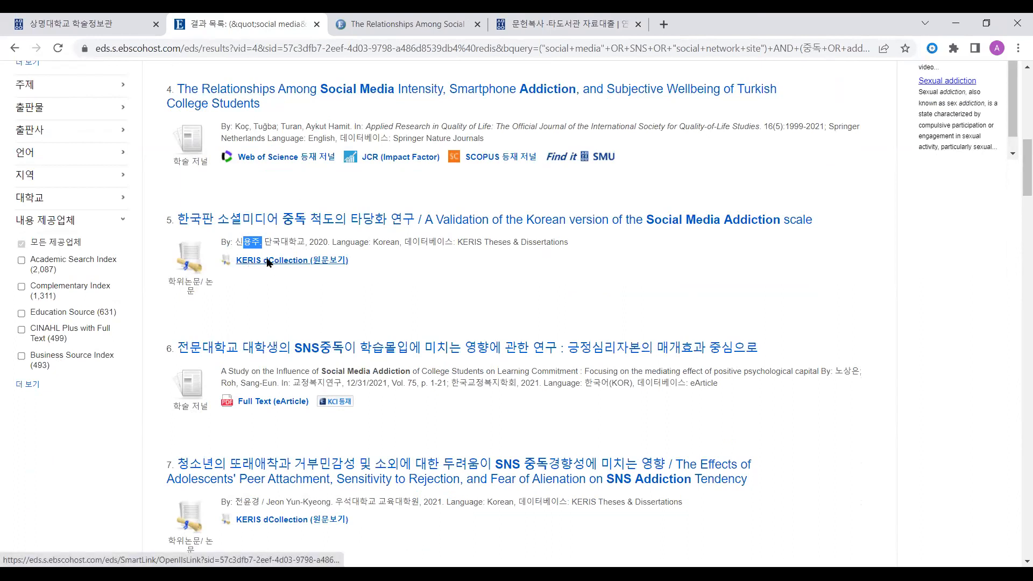
{"action": "left_click", "coordinate": [268, 262]}
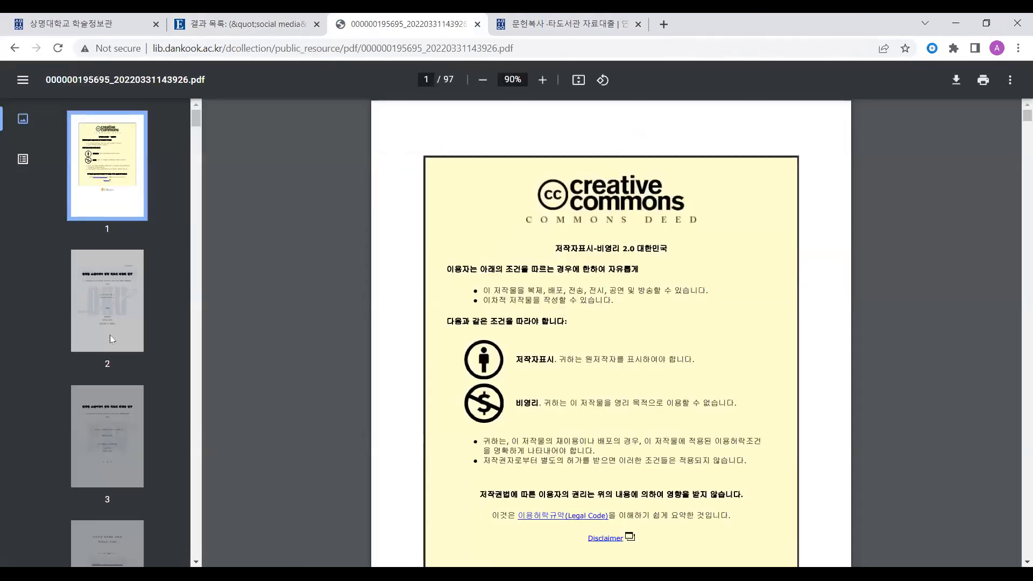
Step: View the thesis PDF's title page on page 3 and its table of contents on page 7
{"action": "left_click", "coordinate": [110, 335]}
{"action": "left_click", "coordinate": [85, 407]}
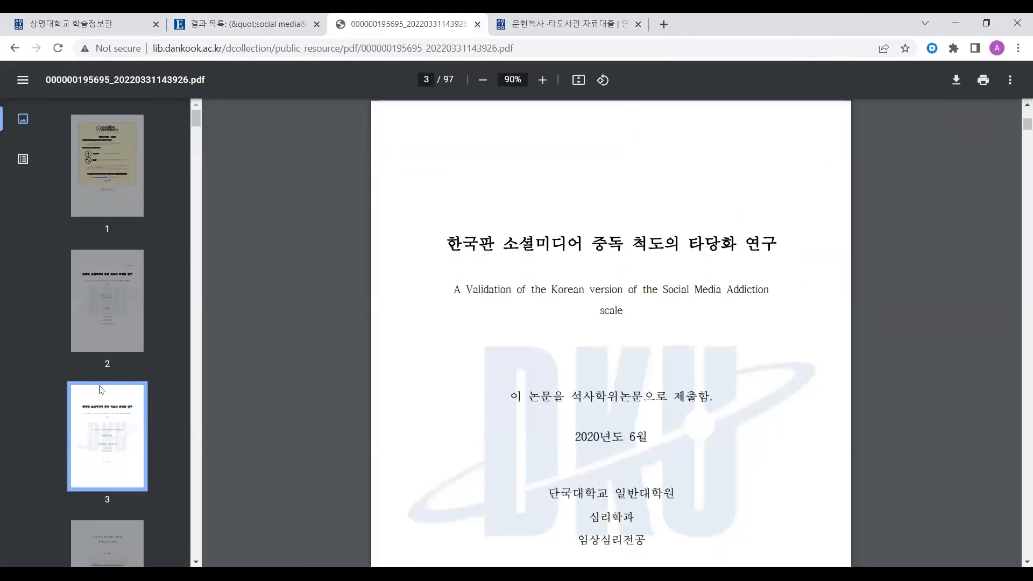
{"action": "scroll", "coordinate": [86, 377], "scroll_direction": "down", "scroll_amount": 10}
{"action": "left_click", "coordinate": [86, 357]}
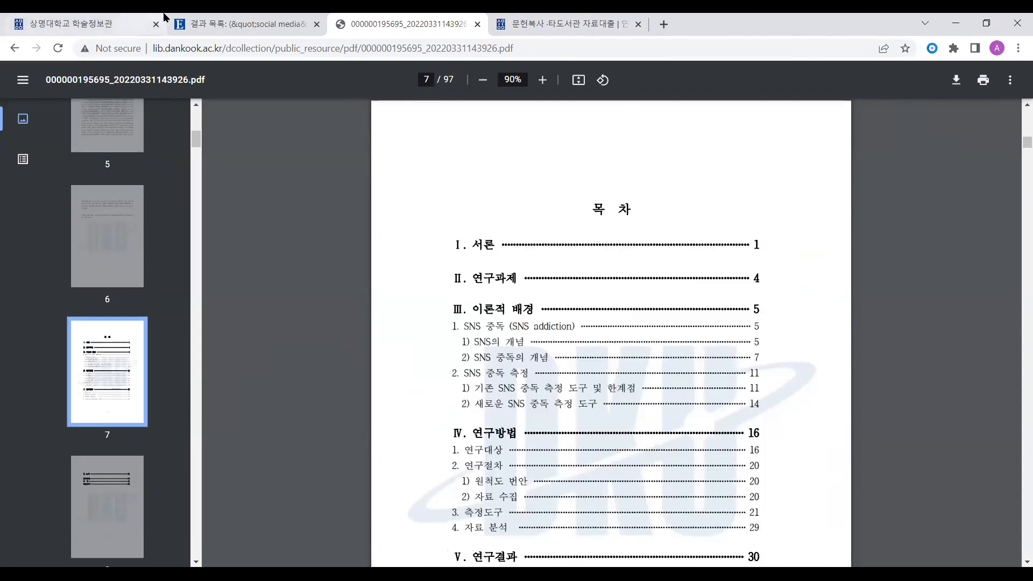
Step: Go back to the search results and look through the full-text links of results 9 to 18
{"action": "left_click", "coordinate": [243, 23]}
{"action": "scroll", "coordinate": [303, 275], "scroll_direction": "down", "scroll_amount": 10}
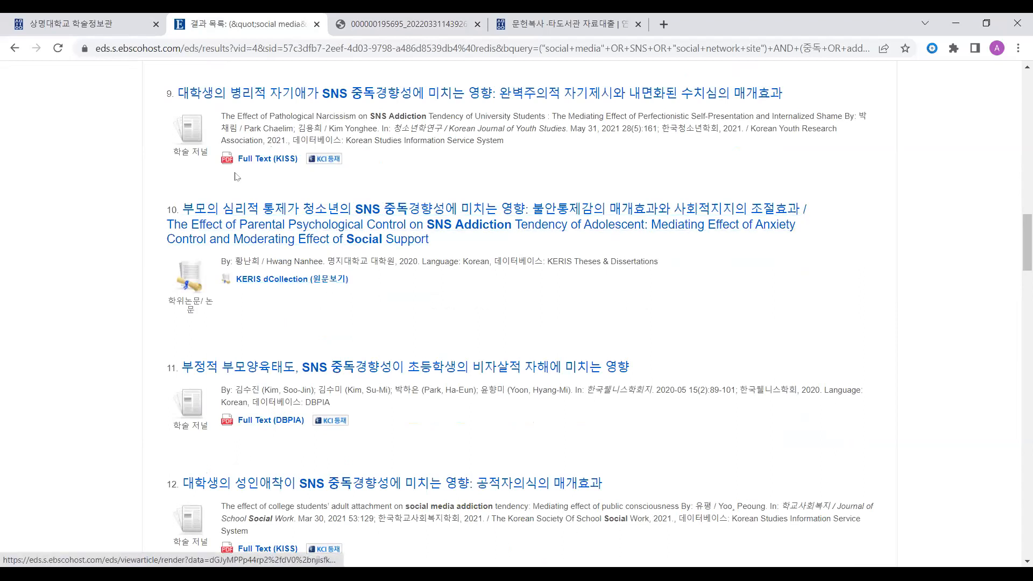
{"action": "scroll", "coordinate": [285, 292], "scroll_direction": "down", "scroll_amount": 12}
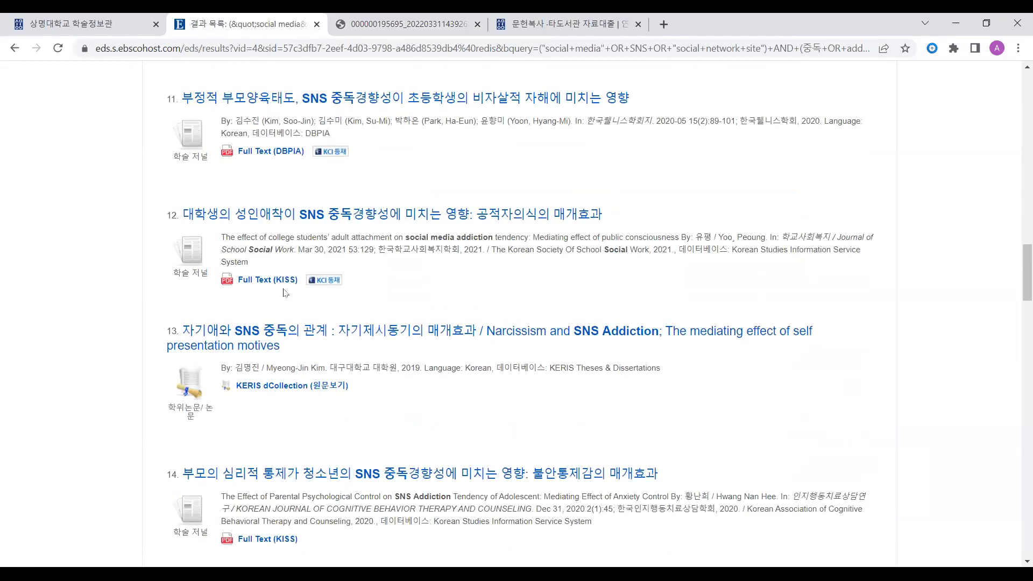
{"action": "scroll", "coordinate": [283, 281], "scroll_direction": "down", "scroll_amount": 2}
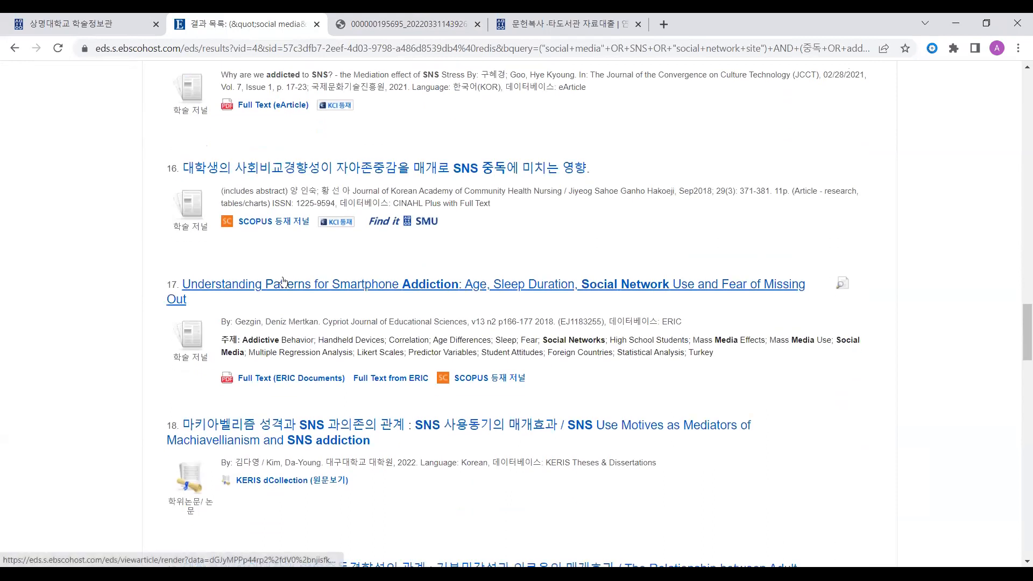
Step: Look through the full-text and Find it links of results 15 to 19 and return to the start of the results
{"action": "scroll", "coordinate": [283, 280], "scroll_direction": "down", "scroll_amount": 2}
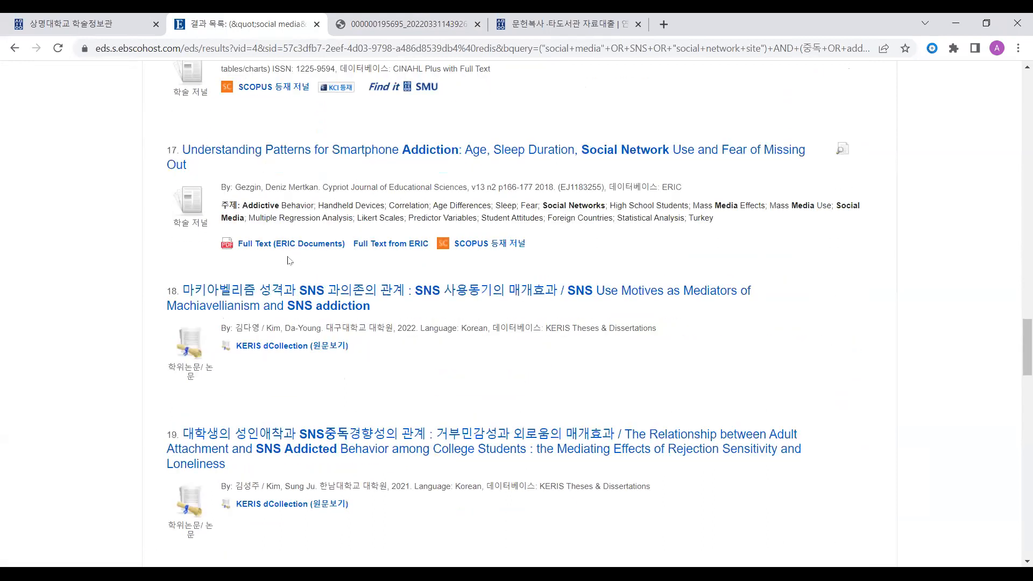
{"action": "scroll", "coordinate": [291, 255], "scroll_direction": "up", "scroll_amount": 2}
{"action": "scroll", "coordinate": [292, 254], "scroll_direction": "up", "scroll_amount": 1}
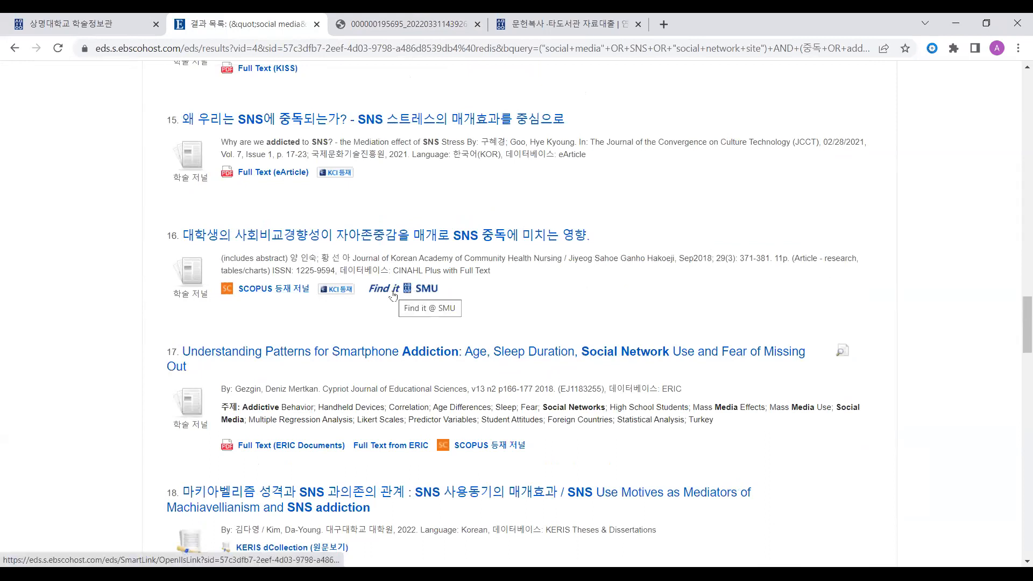
{"action": "scroll", "coordinate": [394, 295], "scroll_direction": "down", "scroll_amount": 8}
{"action": "scroll", "coordinate": [393, 295], "scroll_direction": "up", "scroll_amount": 20}
{"action": "scroll", "coordinate": [386, 299], "scroll_direction": "up", "scroll_amount": 20}
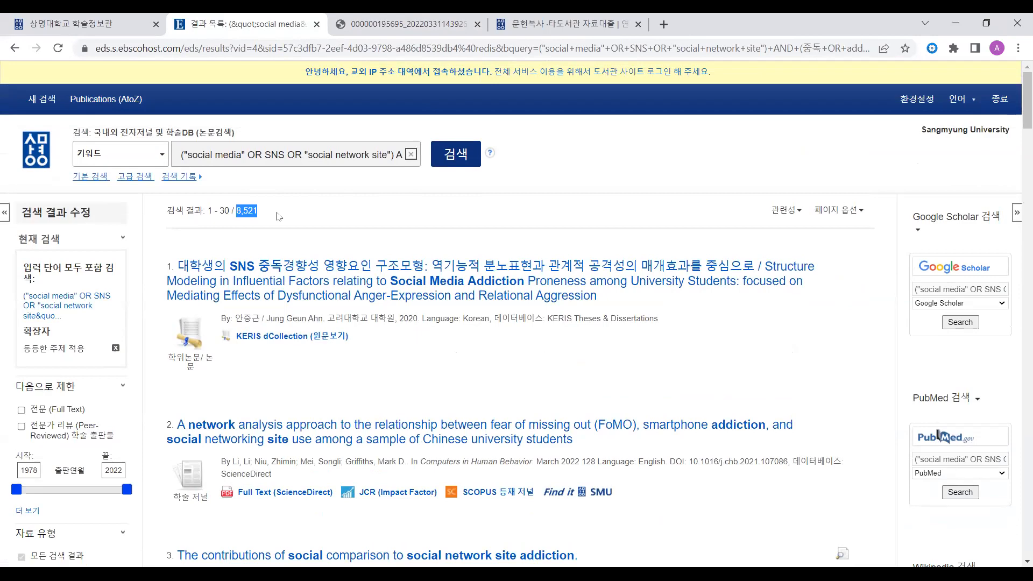
Step: Examine the result filters, especially the content provider (내용 제공업체) and source type (자료 유형) groups
{"action": "scroll", "coordinate": [215, 242], "scroll_direction": "down", "scroll_amount": 5}
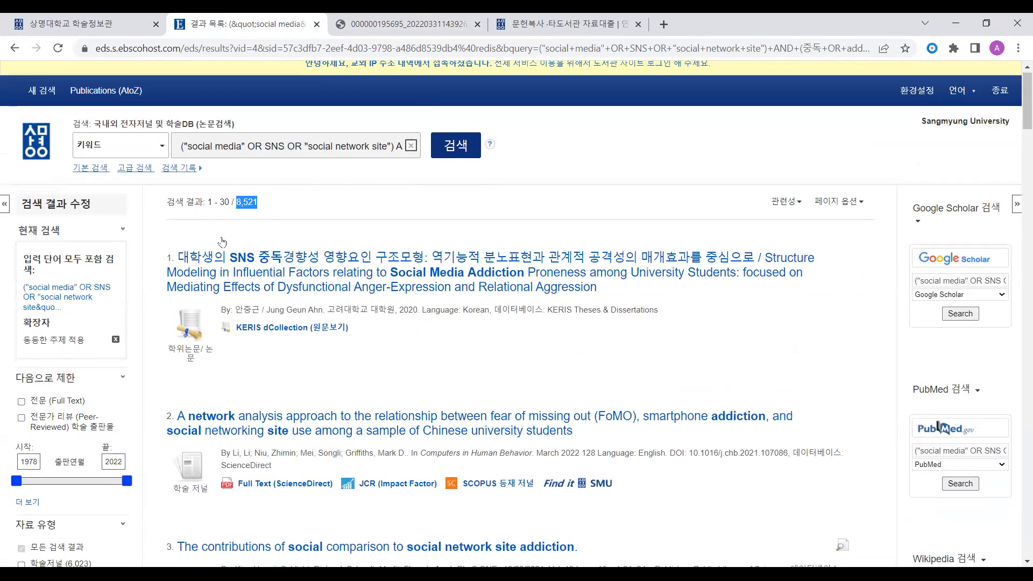
{"action": "scroll", "coordinate": [60, 307], "scroll_direction": "down", "scroll_amount": 4}
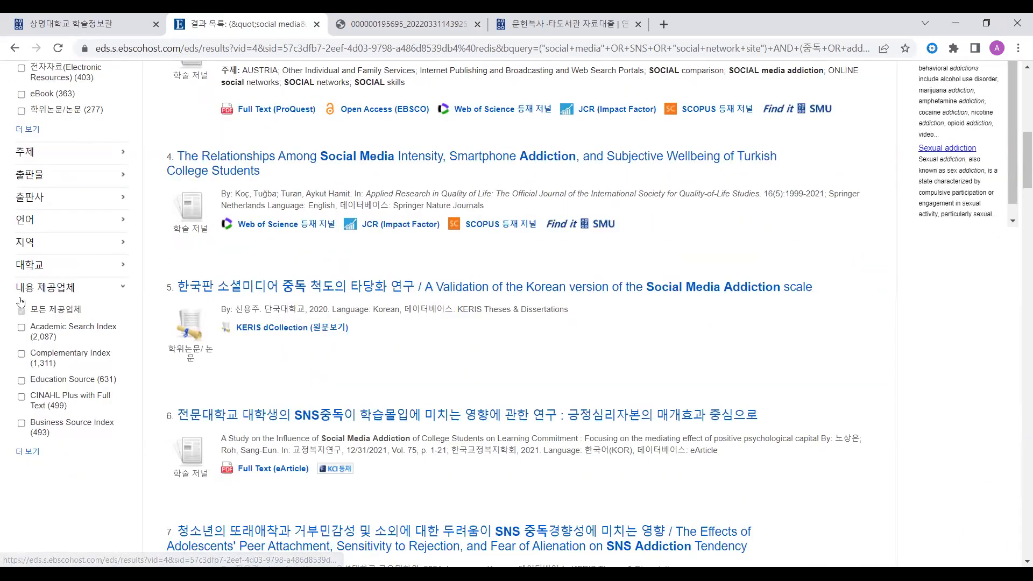
{"action": "left_click_drag", "start_coordinate": [17, 288], "coordinate": [74, 289]}
{"action": "scroll", "coordinate": [75, 288], "scroll_direction": "up", "scroll_amount": 5}
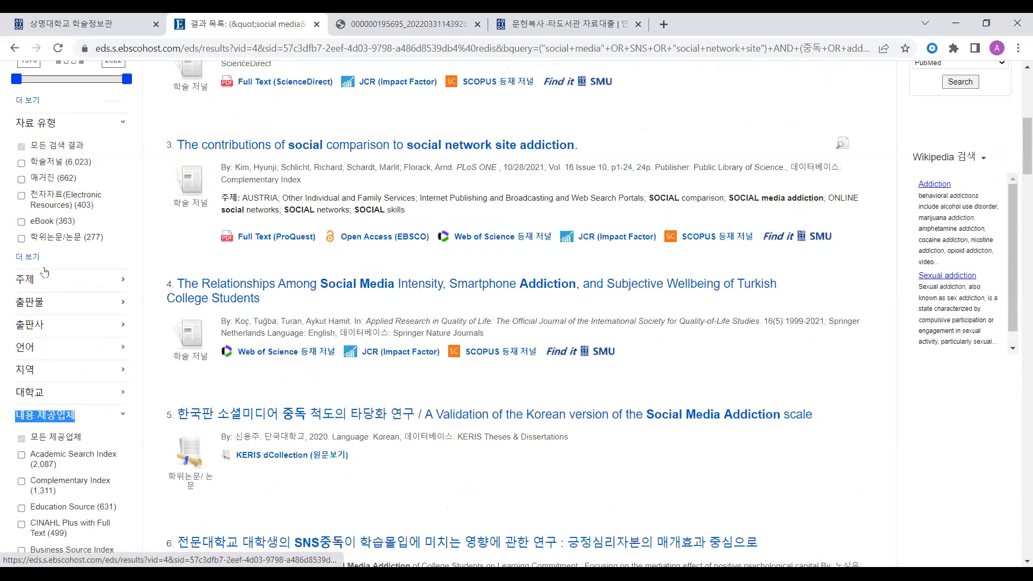
{"action": "left_click_drag", "start_coordinate": [15, 265], "coordinate": [60, 265]}
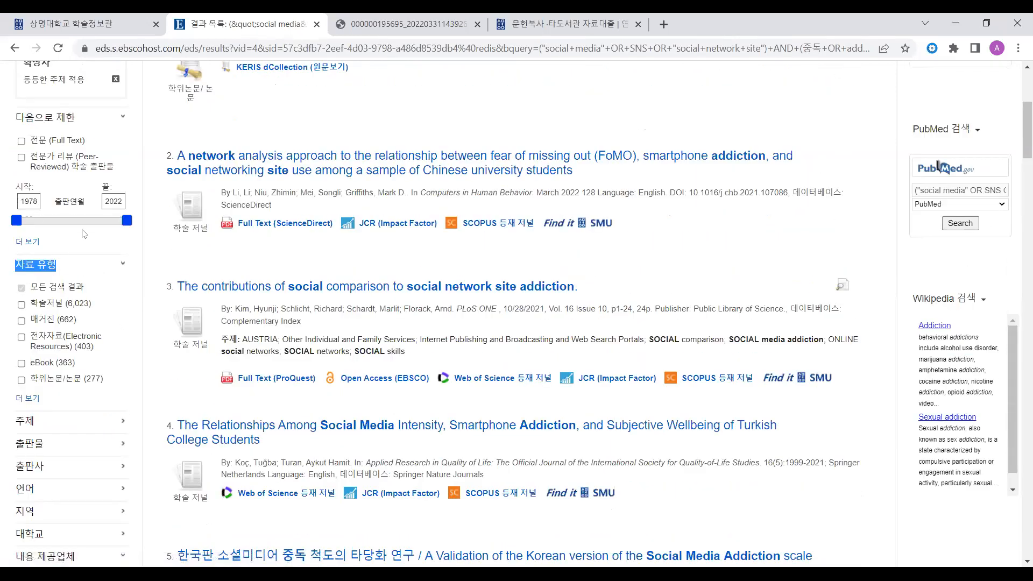
Step: Limit the search results to publications from 2015 onward by setting the publication start year to 2015
{"action": "double_click", "coordinate": [33, 200]}
{"action": "type", "text": "20"}
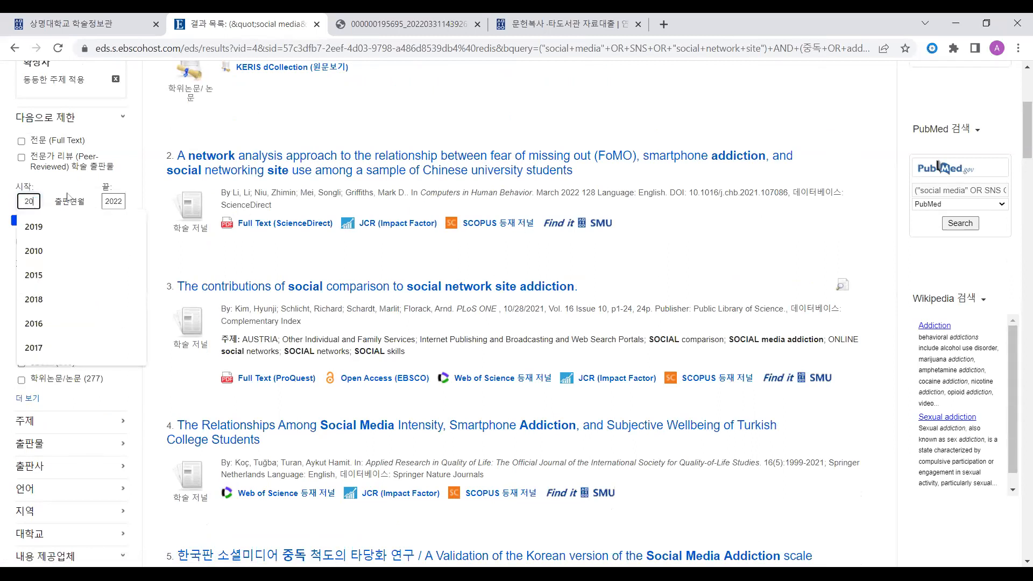
{"action": "type", "text": "0"}
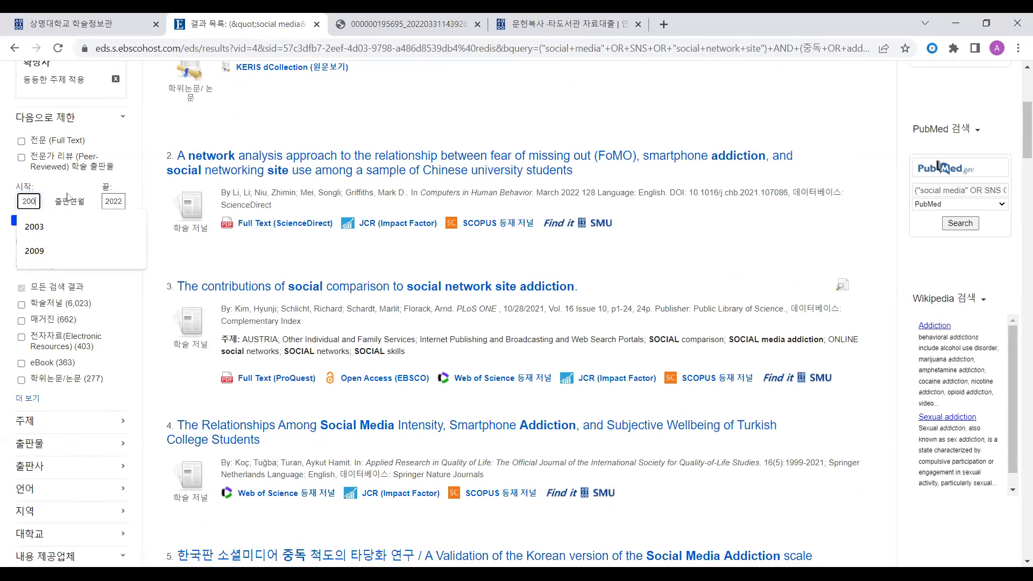
{"action": "type", "text": "0"}
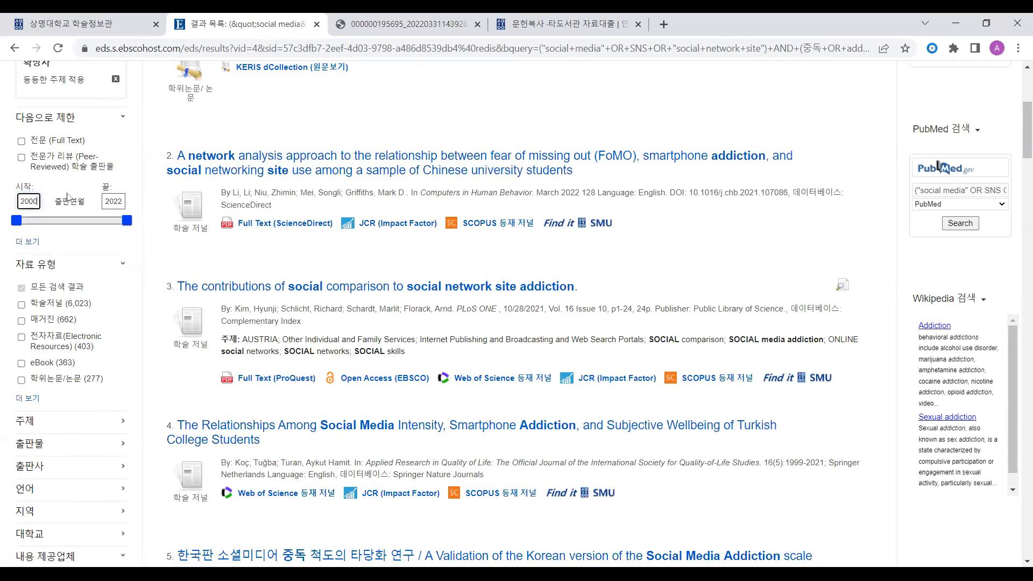
{"action": "key", "text": "BackSpace"}
{"action": "key", "text": "BackSpace"}
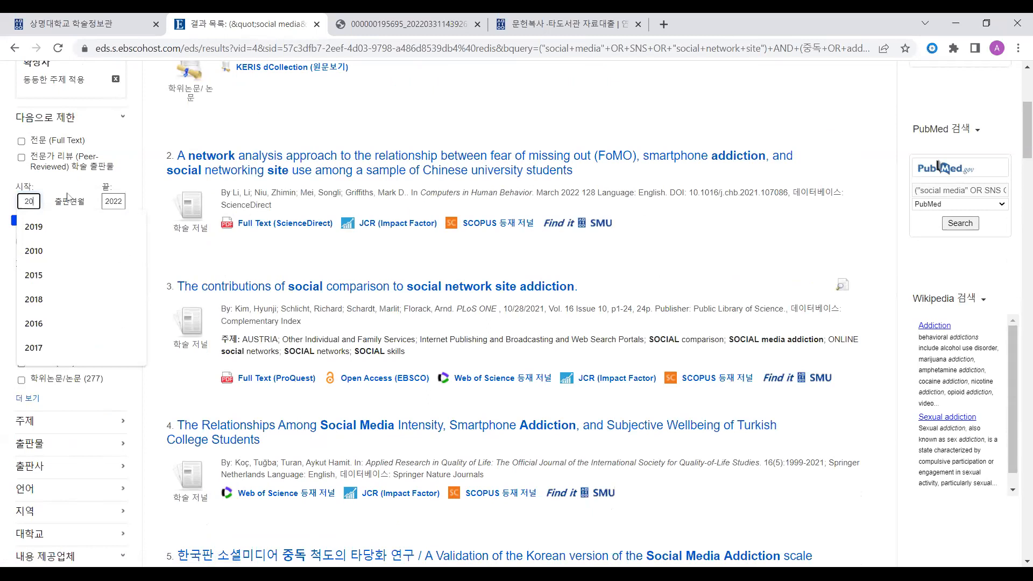
{"action": "type", "text": "15"}
{"action": "key", "text": "Return"}
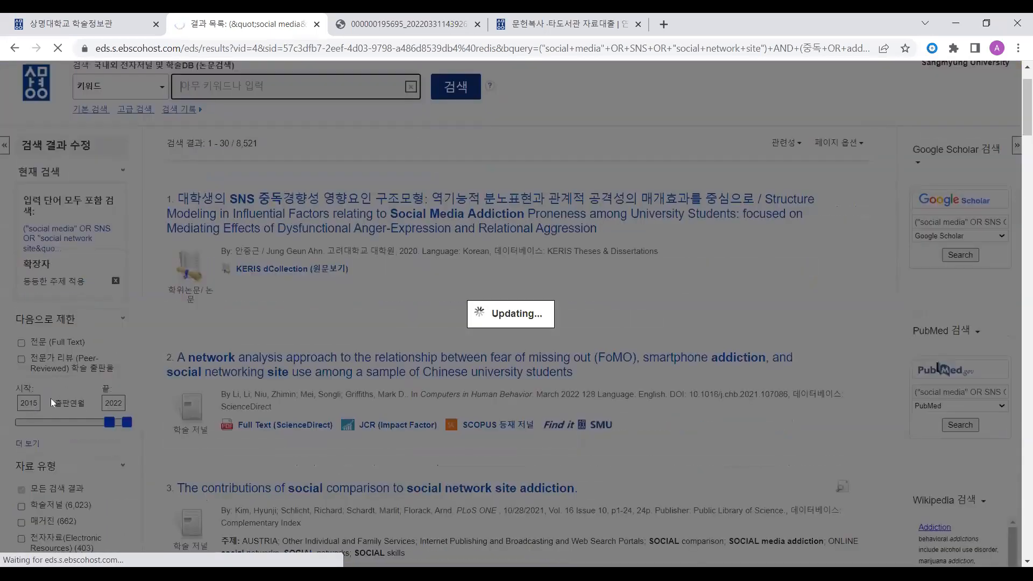
Step: Limit the source type of the results to academic journals (학술저널)
{"action": "scroll", "coordinate": [226, 295], "scroll_direction": "down", "scroll_amount": 3}
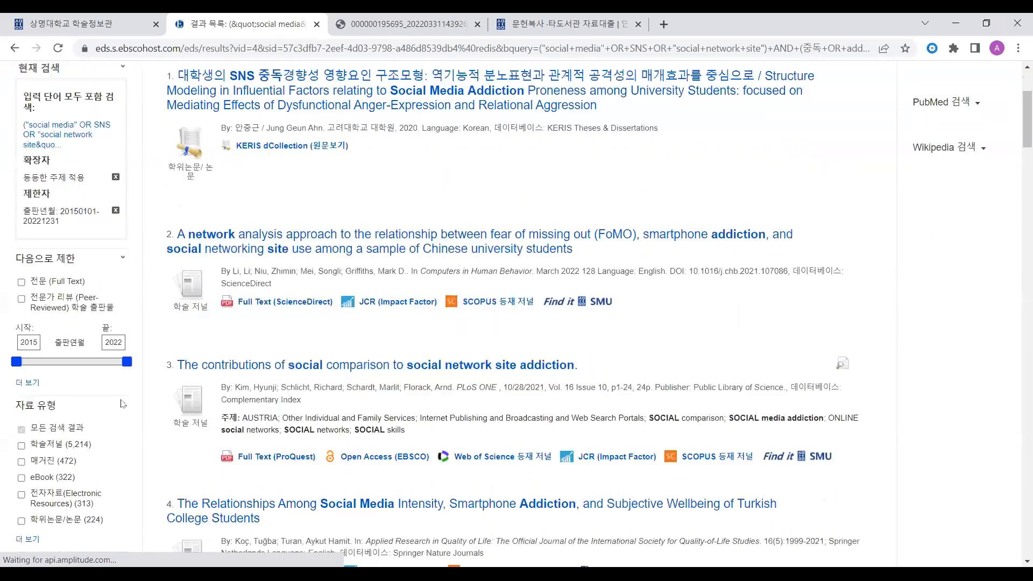
{"action": "scroll", "coordinate": [172, 316], "scroll_direction": "down", "scroll_amount": 2}
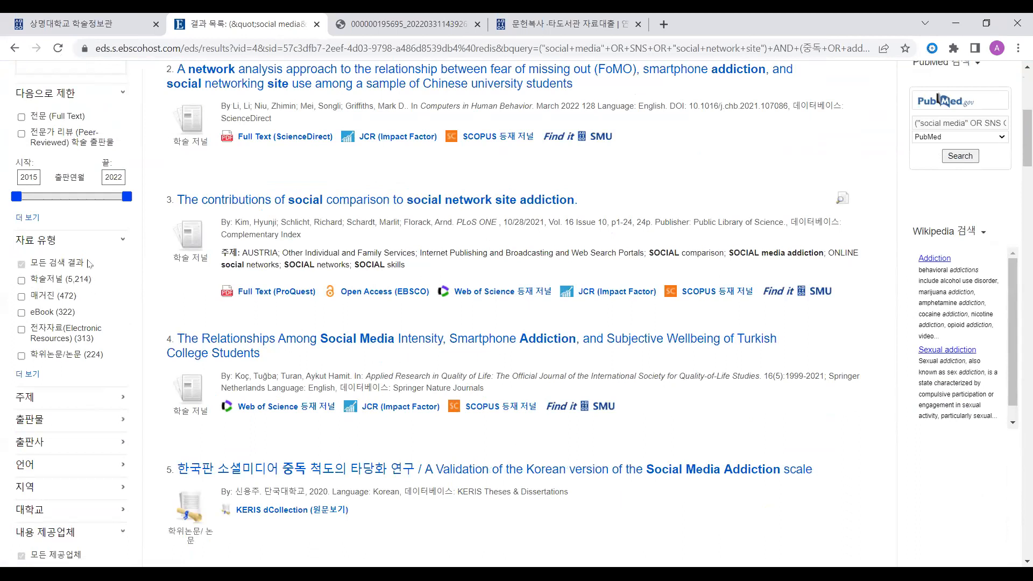
{"action": "left_click", "coordinate": [58, 280]}
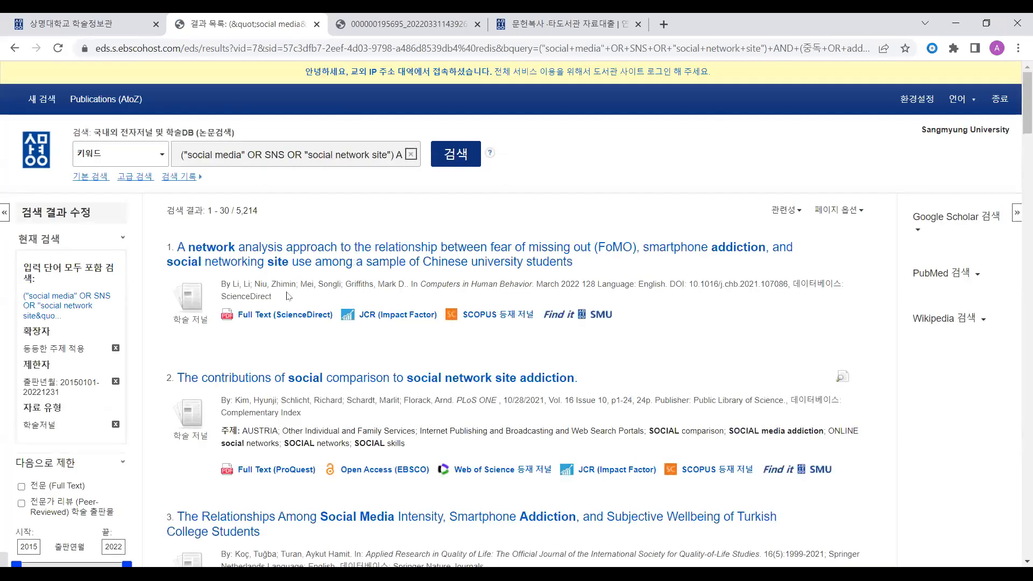
Step: Limit the content providers to Korea Citation Index, KERIS Theses & Dissertations, DBPIA, Korean Studies Information Service System, 스콜라(Scholar) and eArticle
{"action": "scroll", "coordinate": [287, 297], "scroll_direction": "down", "scroll_amount": 10}
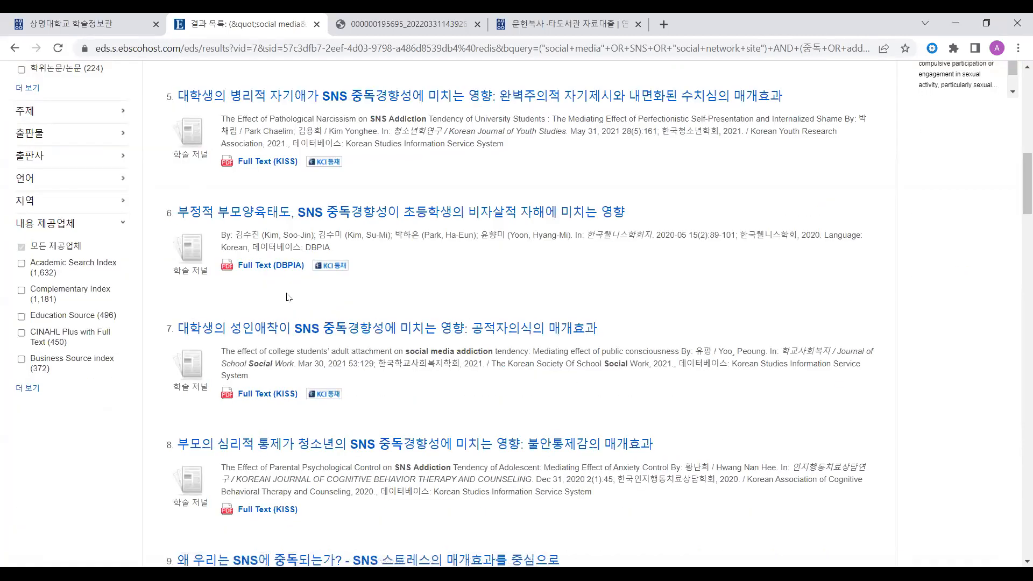
{"action": "left_click_drag", "start_coordinate": [10, 229], "coordinate": [81, 230]}
{"action": "left_click", "coordinate": [27, 388]}
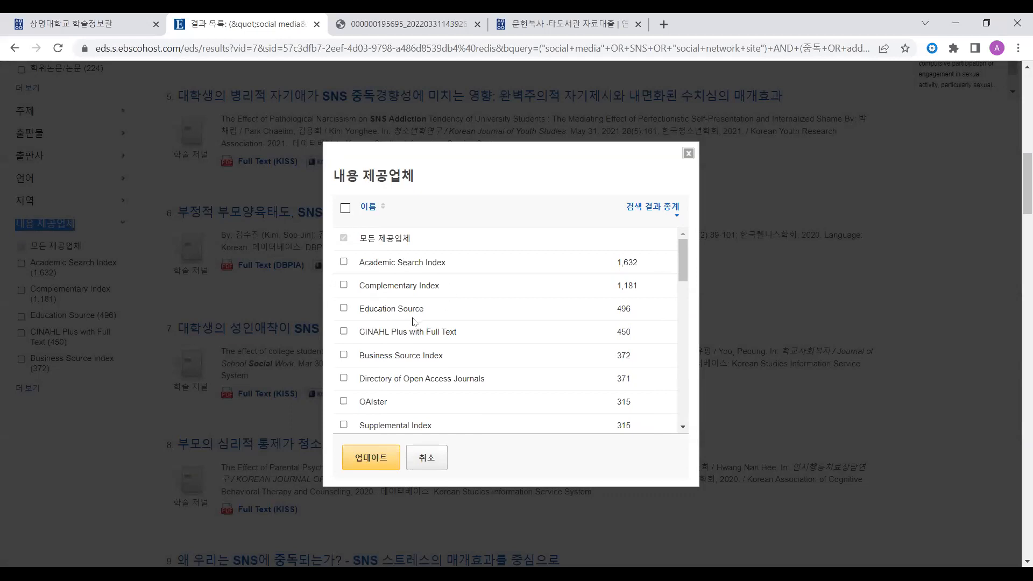
{"action": "scroll", "coordinate": [378, 345], "scroll_direction": "down", "scroll_amount": 3}
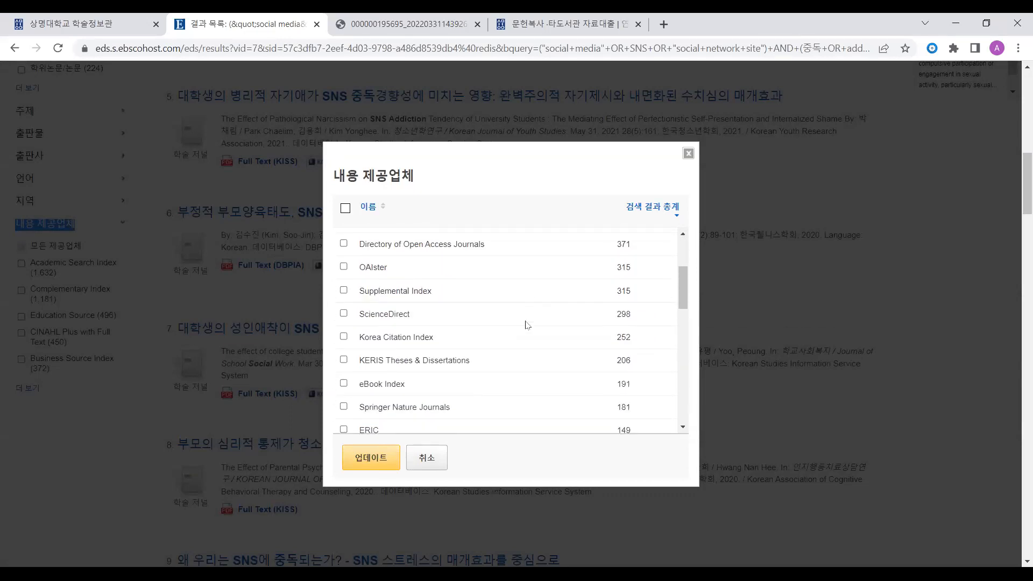
{"action": "left_click", "coordinate": [344, 338]}
{"action": "left_click", "coordinate": [344, 360]}
{"action": "scroll", "coordinate": [377, 407], "scroll_direction": "down", "scroll_amount": 5}
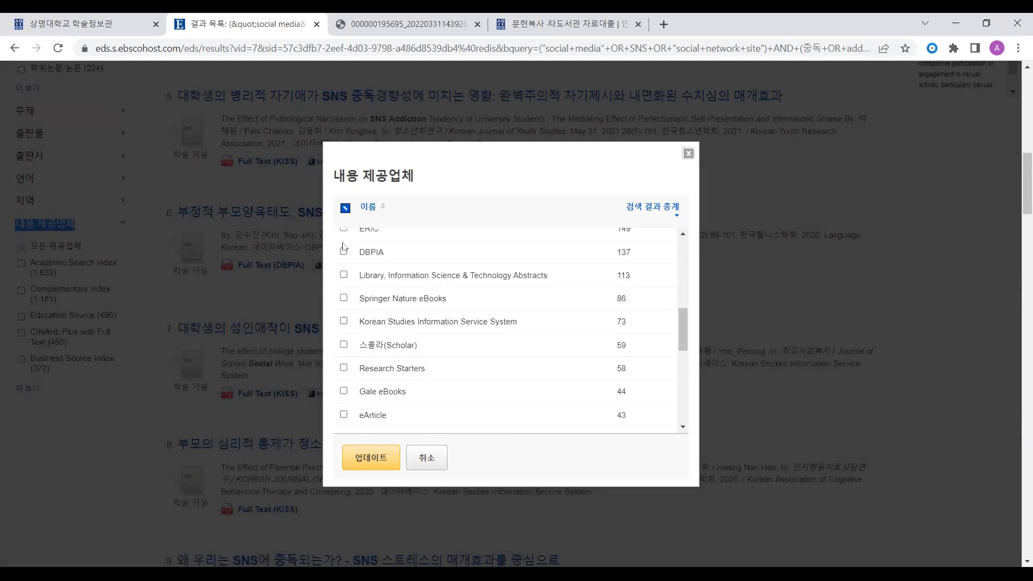
{"action": "left_click", "coordinate": [343, 252]}
{"action": "left_click", "coordinate": [345, 345]}
{"action": "left_click", "coordinate": [350, 417]}
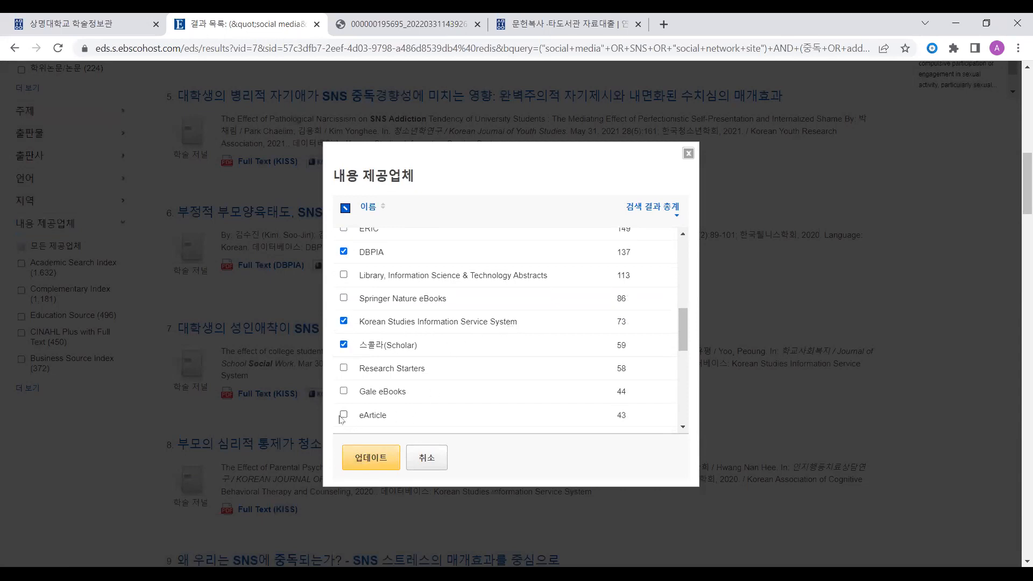
{"action": "left_click", "coordinate": [343, 416]}
{"action": "left_click", "coordinate": [361, 456]}
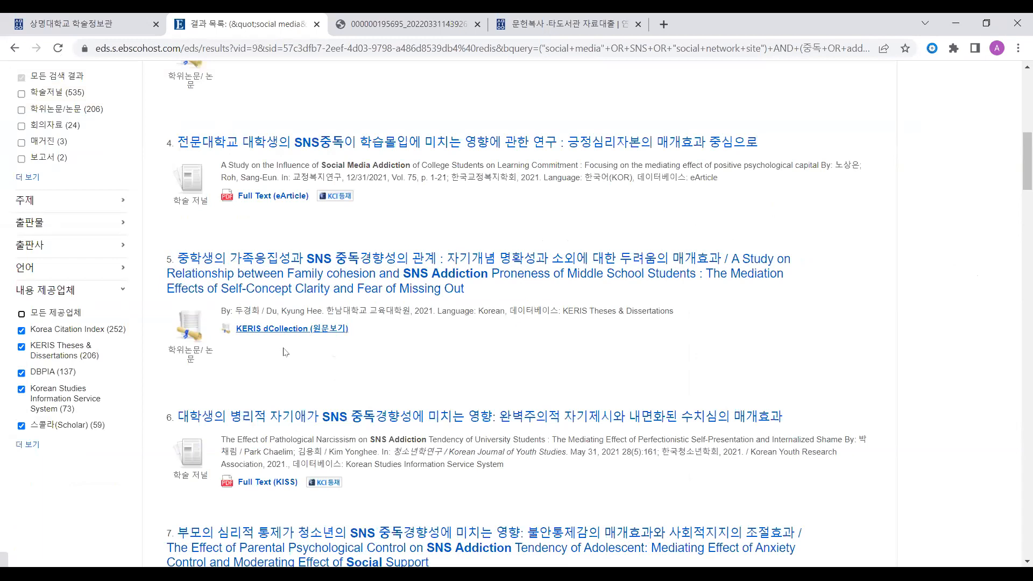
Step: Review the domestic-provider results 2 to 8 together with the source type and content provider filters
{"action": "scroll", "coordinate": [282, 353], "scroll_direction": "up", "scroll_amount": 5}
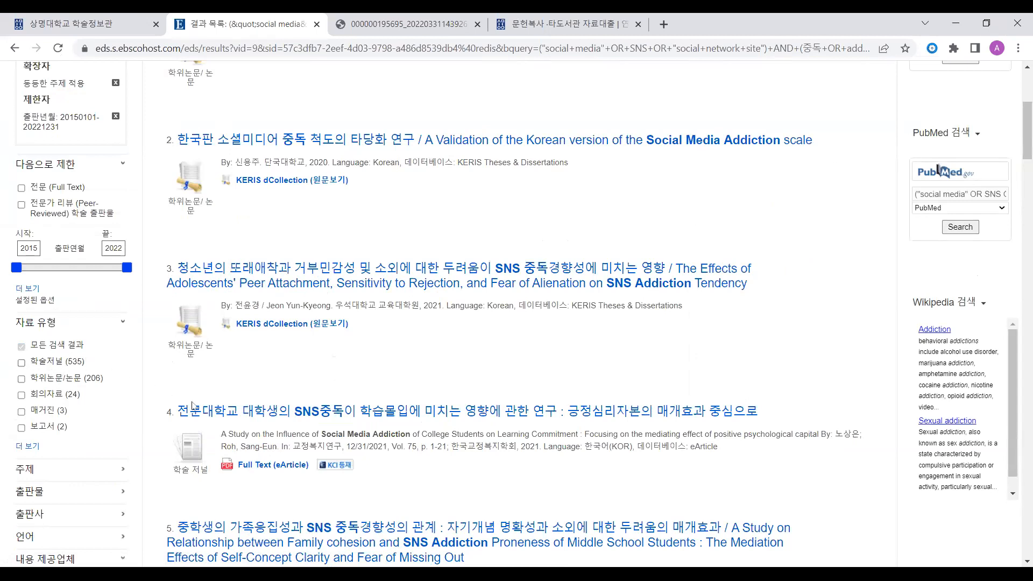
{"action": "scroll", "coordinate": [288, 409], "scroll_direction": "down", "scroll_amount": 1}
{"action": "scroll", "coordinate": [350, 419], "scroll_direction": "down", "scroll_amount": 7}
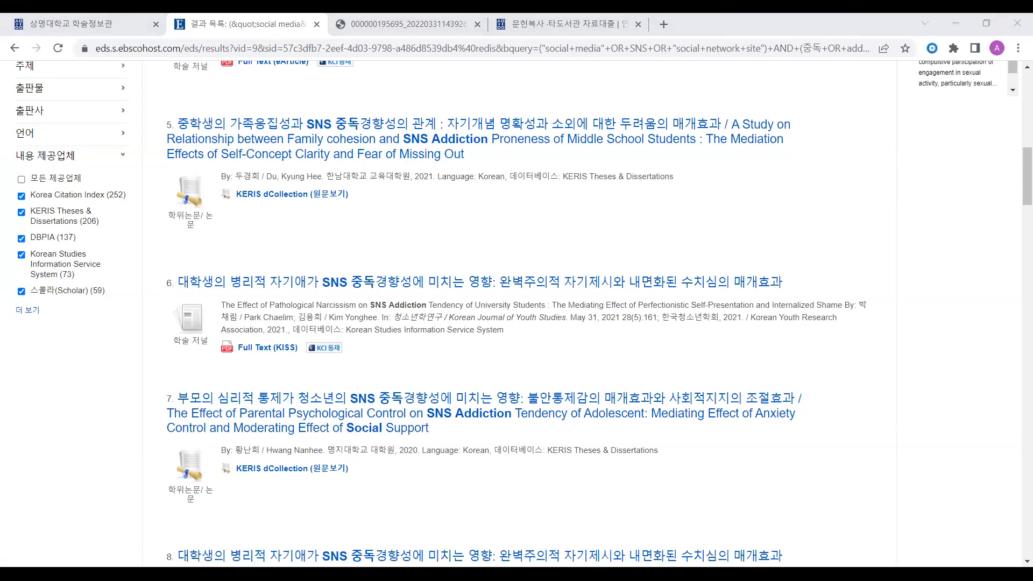
Step: Switch to the PowerPoint deck, present it from slide 16 on domestic content and go back to slide 15 on SCI-only searching
{"action": "key", "text": "alt+Tab"}
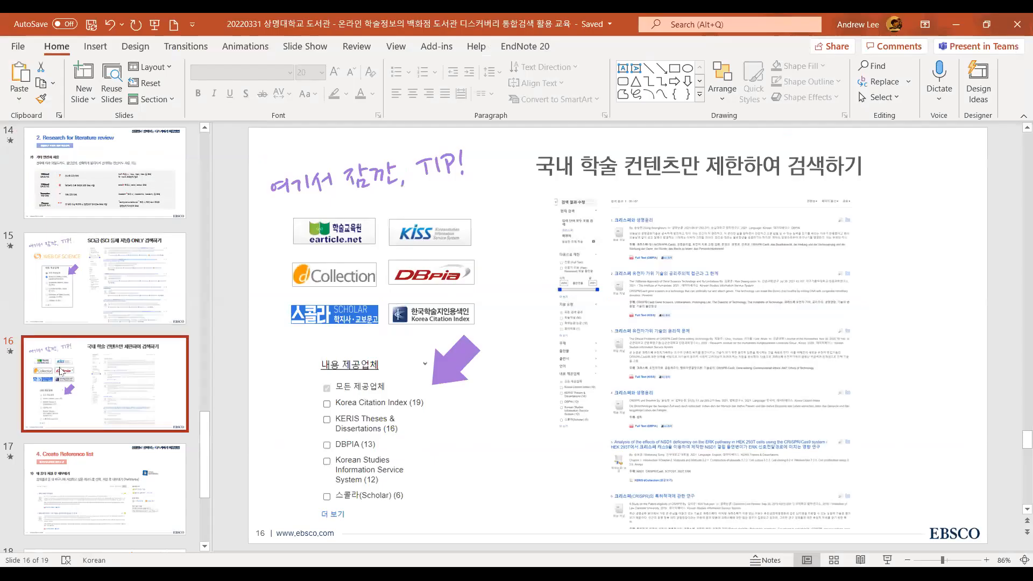
{"action": "key", "text": "shift+F5"}
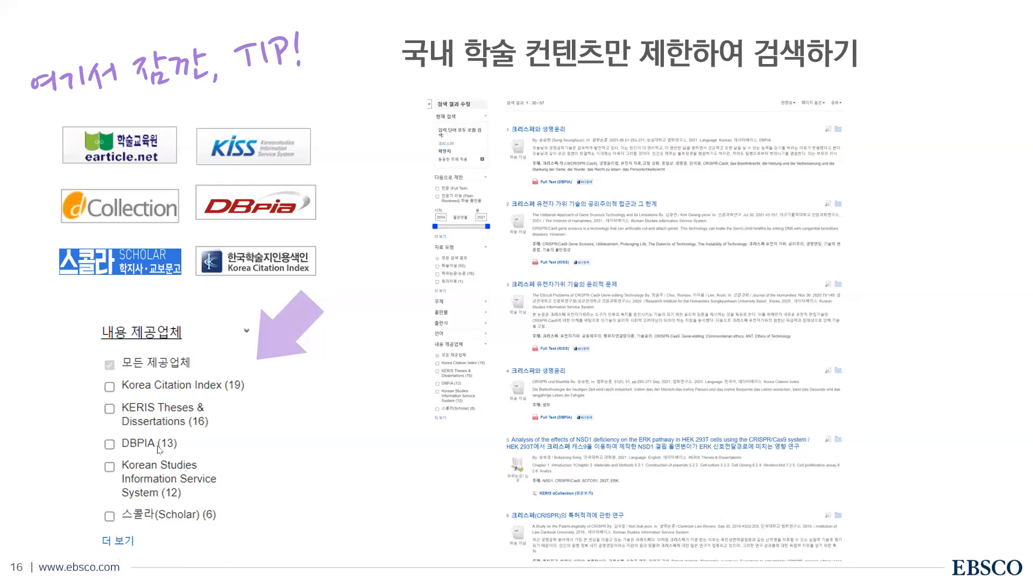
{"action": "key", "text": "Left"}
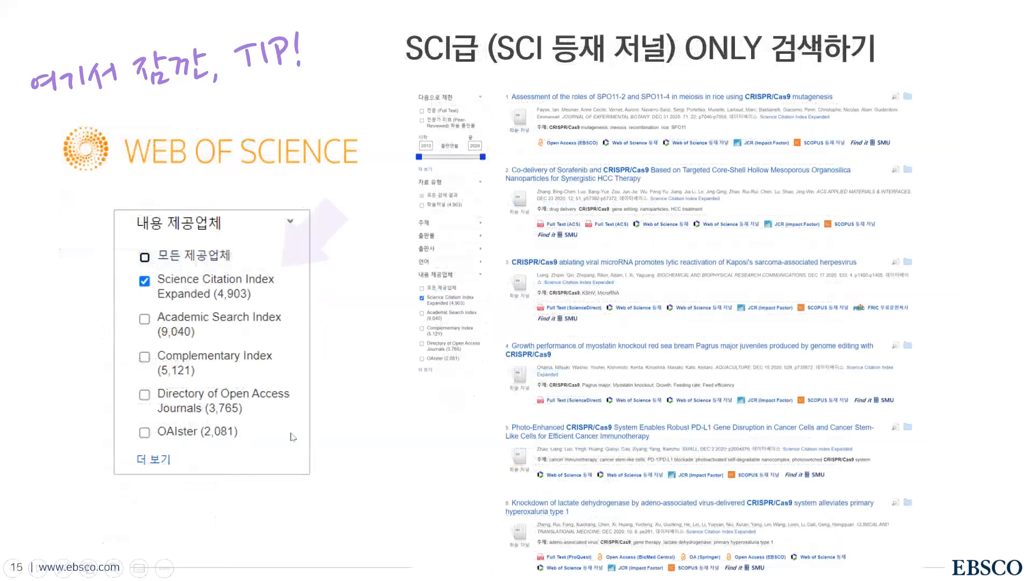